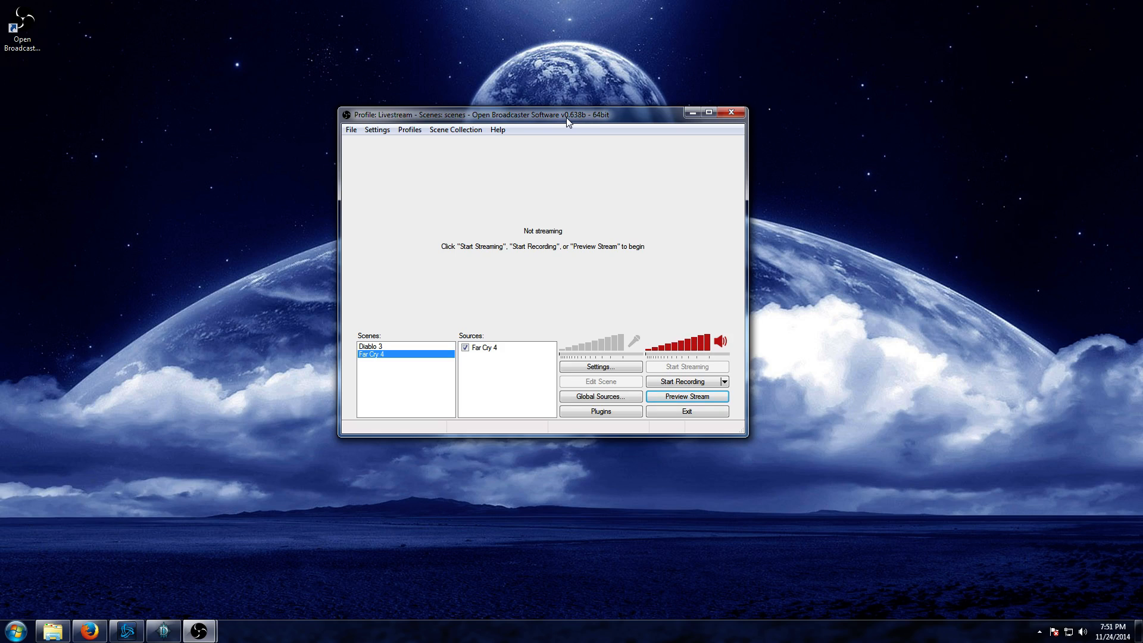
Create a new settings profile named "How to livestream".
click(418, 130)
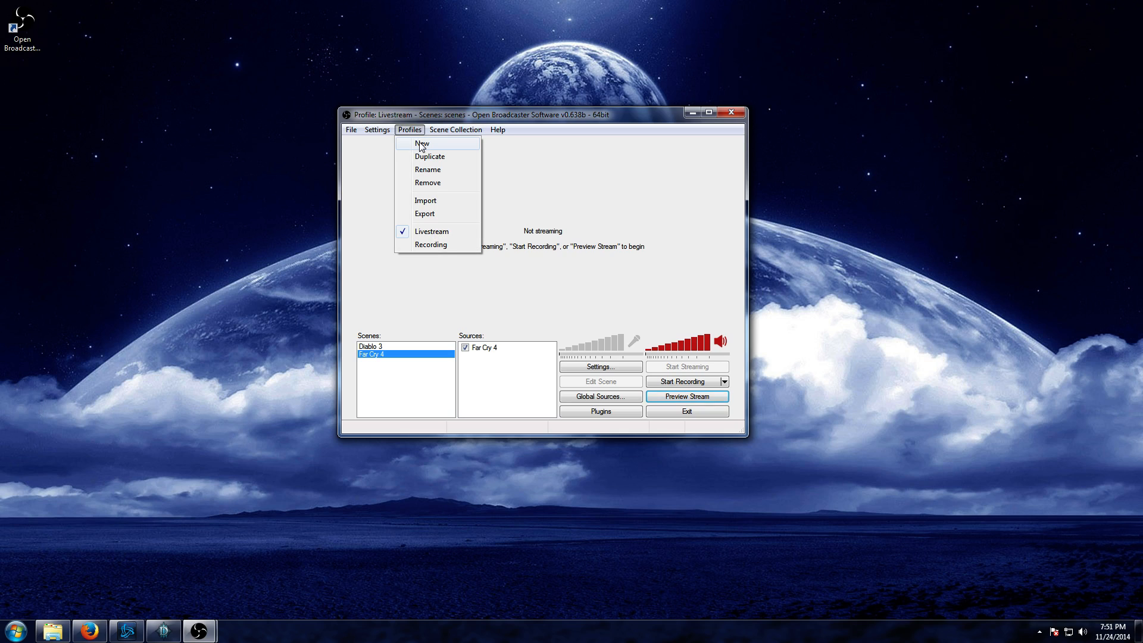
click(421, 146)
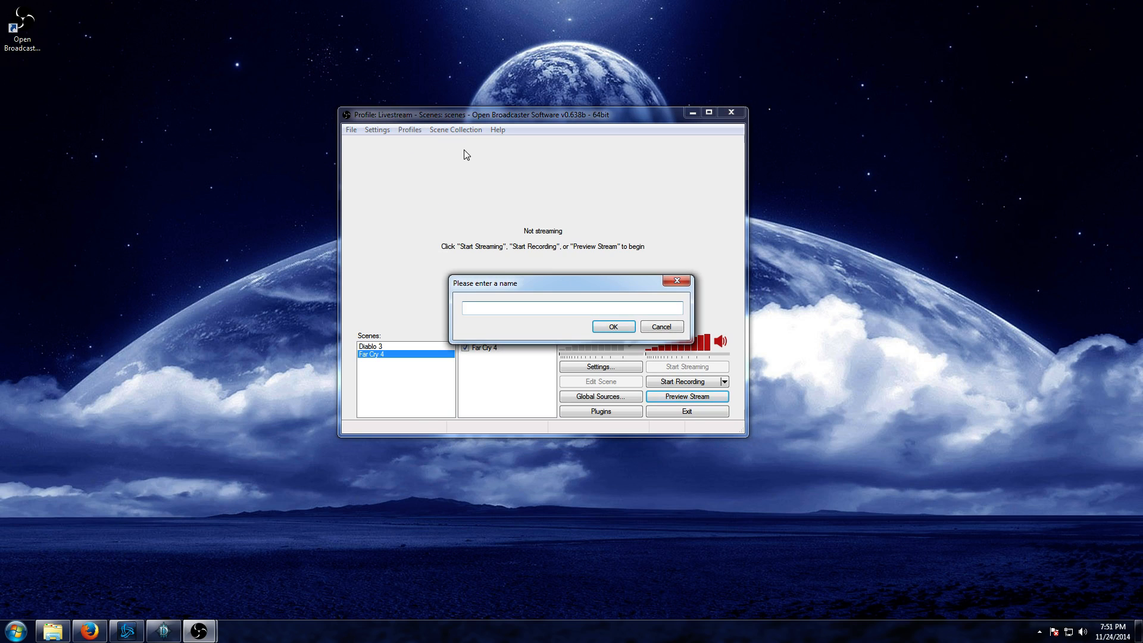
text(How to livestream)
key(Return)
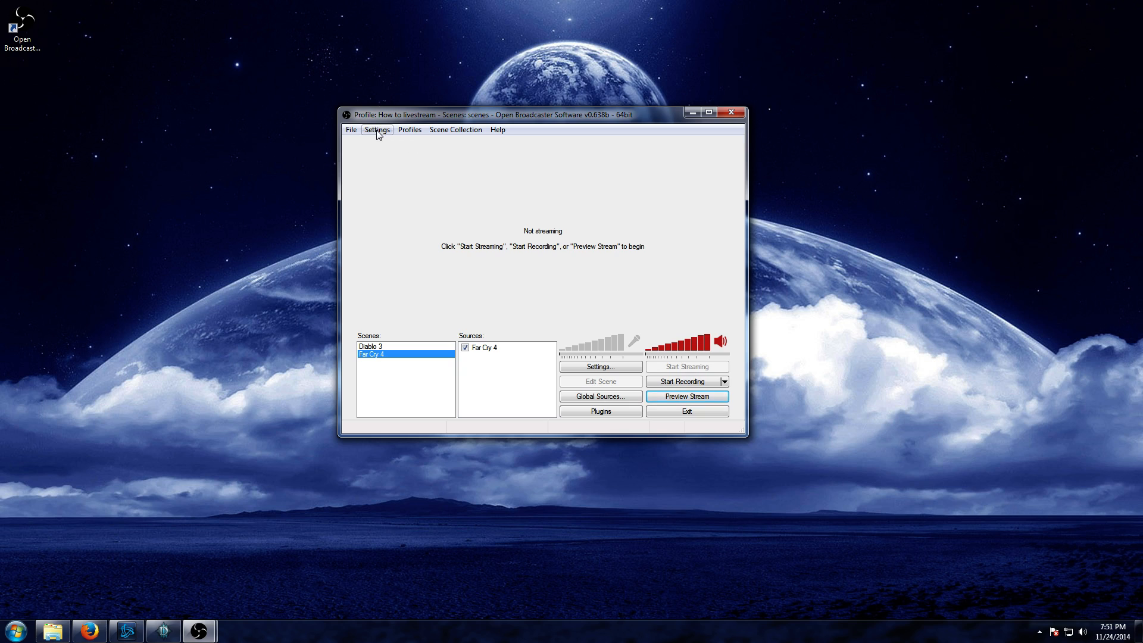
Open the settings of the new profile and bring up the Encoding options.
click(378, 132)
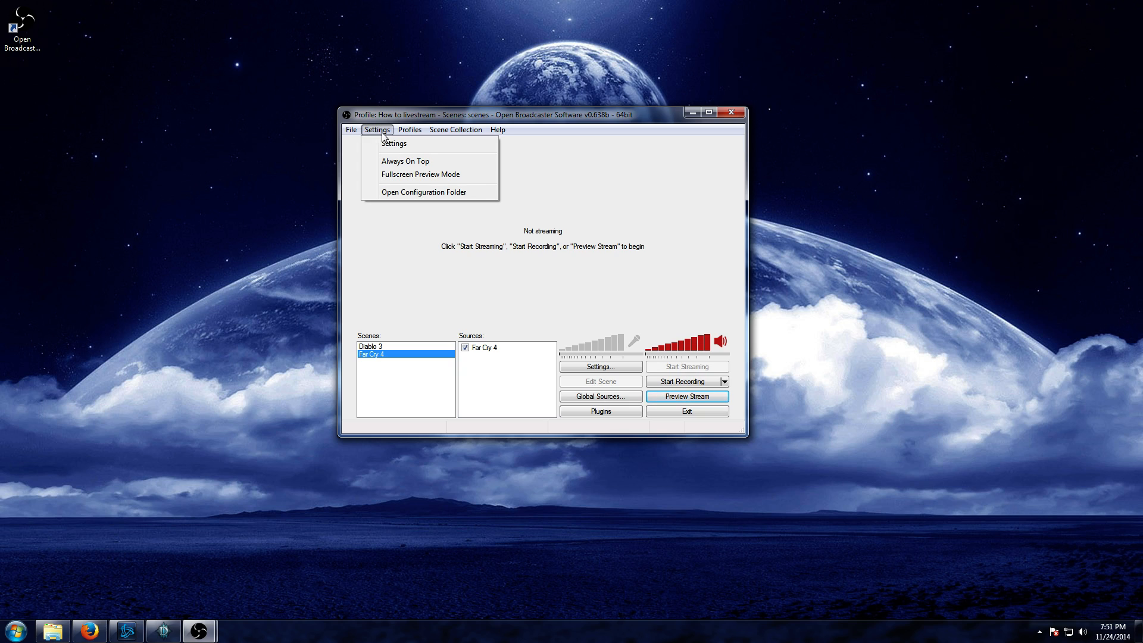
click(408, 147)
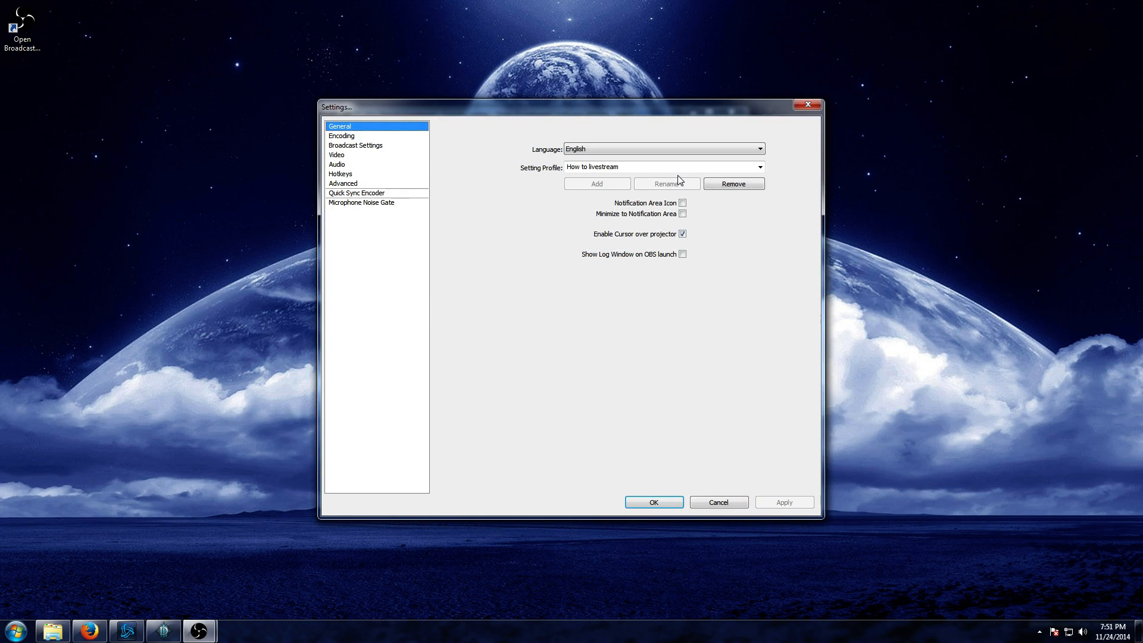
click(664, 167)
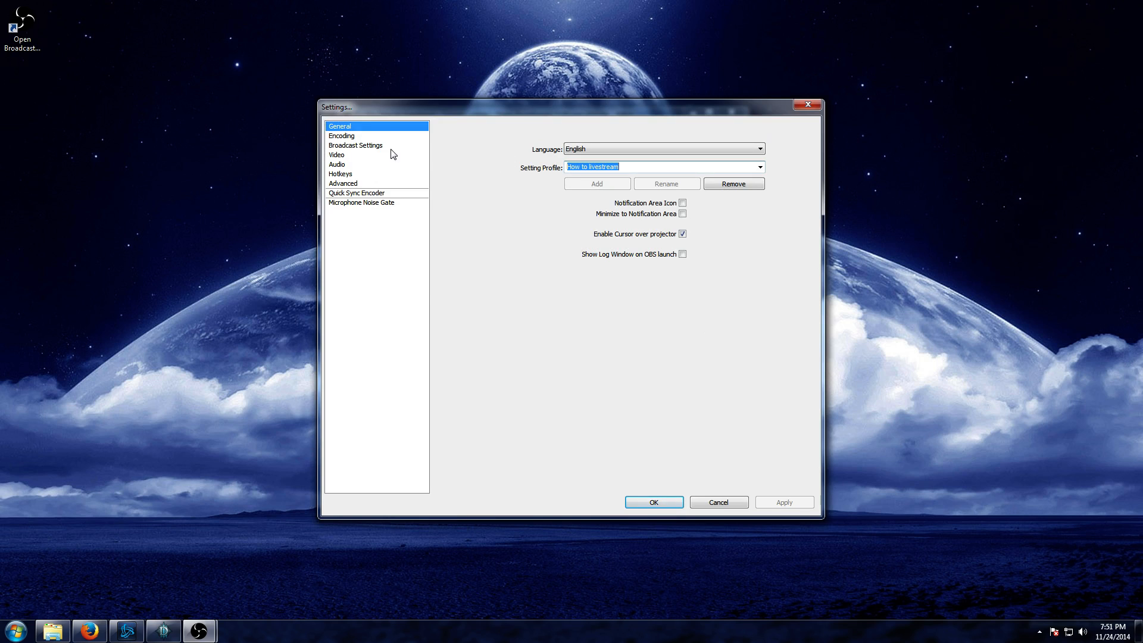
click(360, 140)
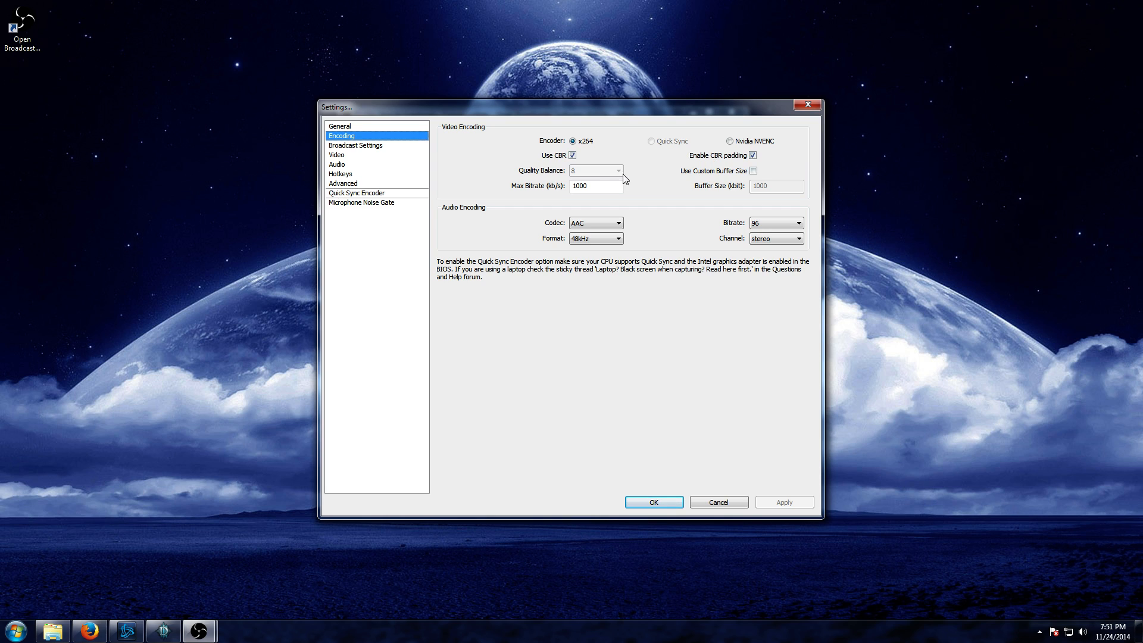
Switch to Firefox, start an internet speed test on speedtest.net, and return to the encoding settings.
mouse_move(599, 183)
click(90, 630)
mouse_move(604, 249)
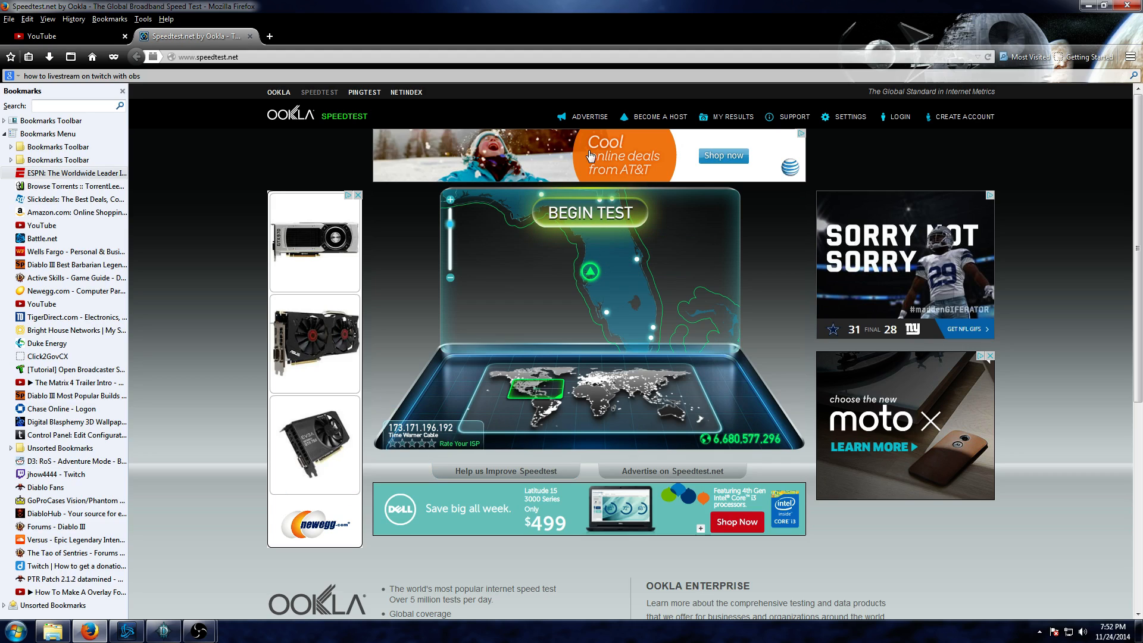
click(606, 216)
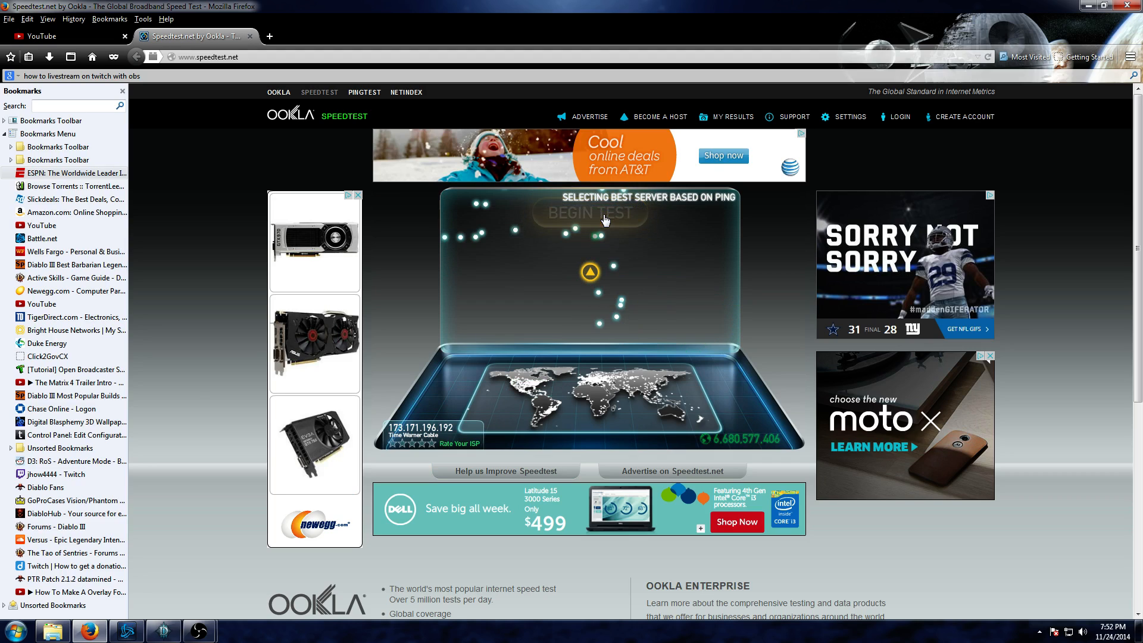
click(1094, 4)
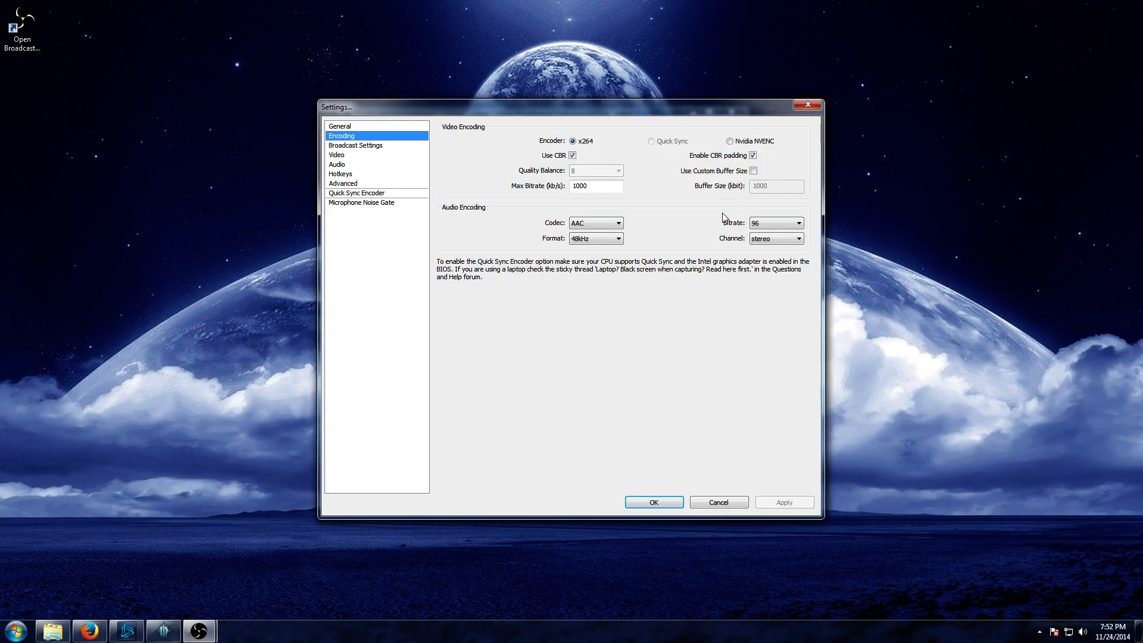
Set the maximum video bitrate to 3500 kb/s, keep the audio bitrate at 96, and apply the encoding settings.
drag(605, 189, 367, 134)
text(3500)
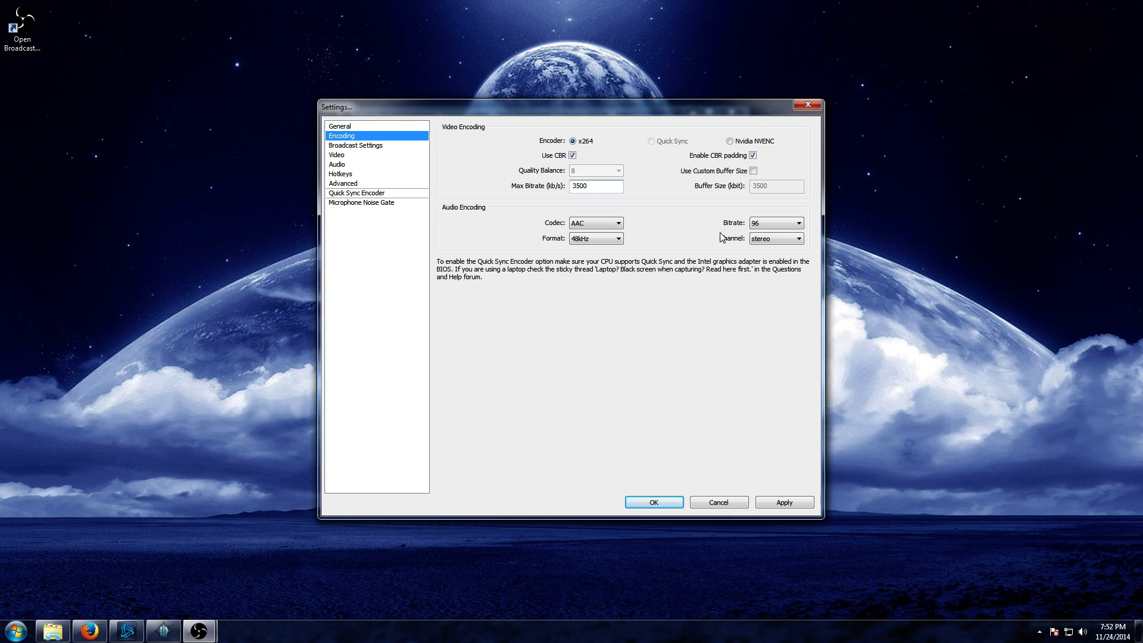
click(762, 223)
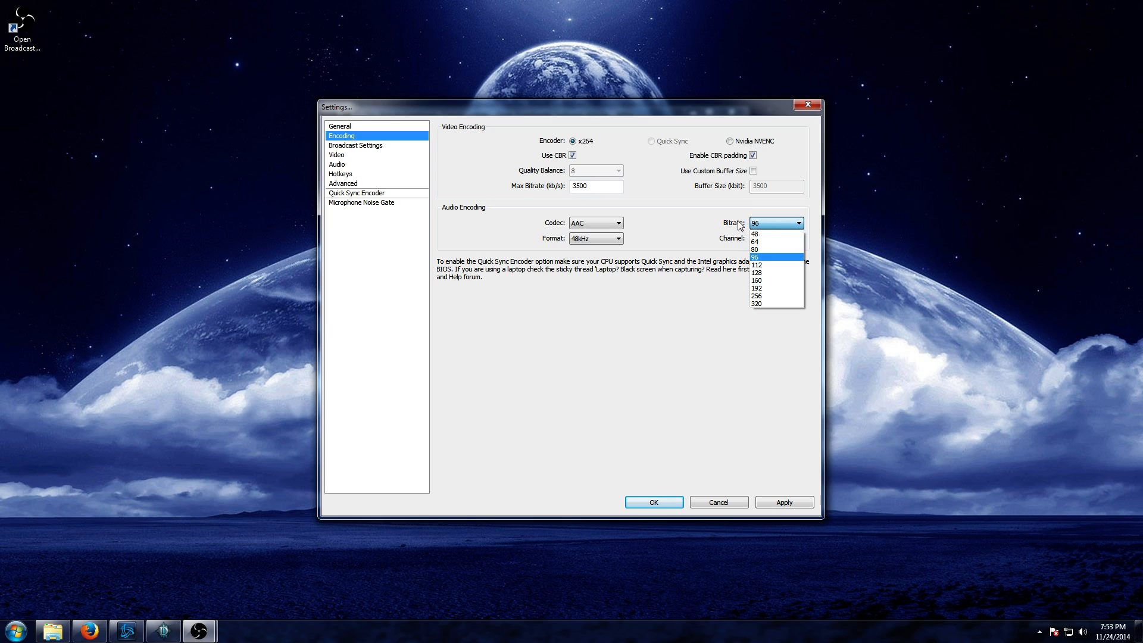
click(725, 222)
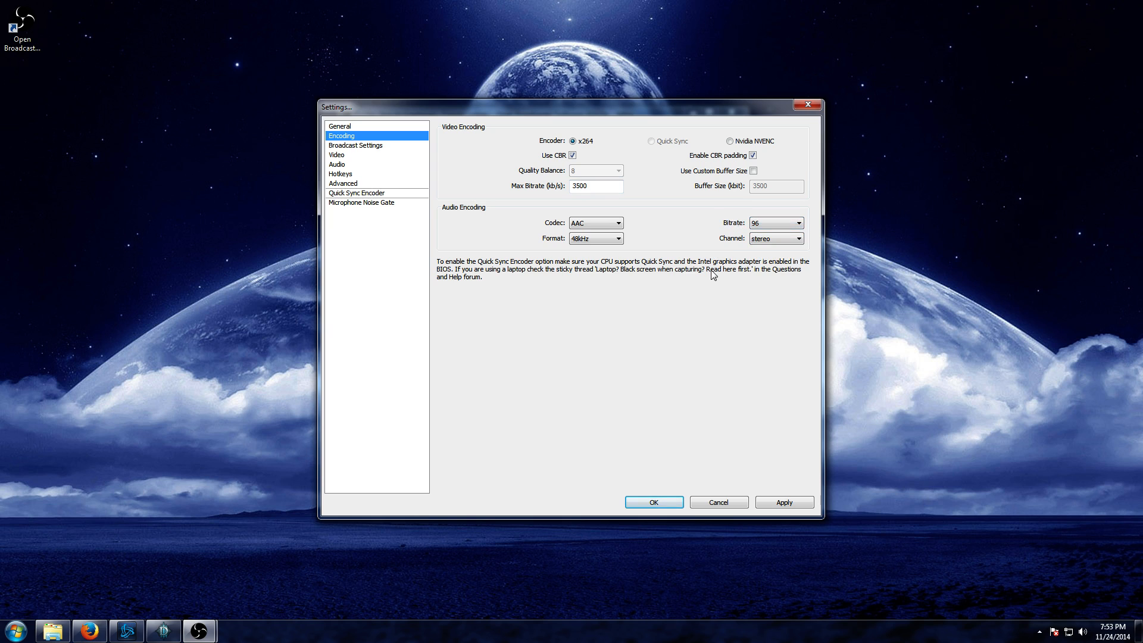
click(779, 505)
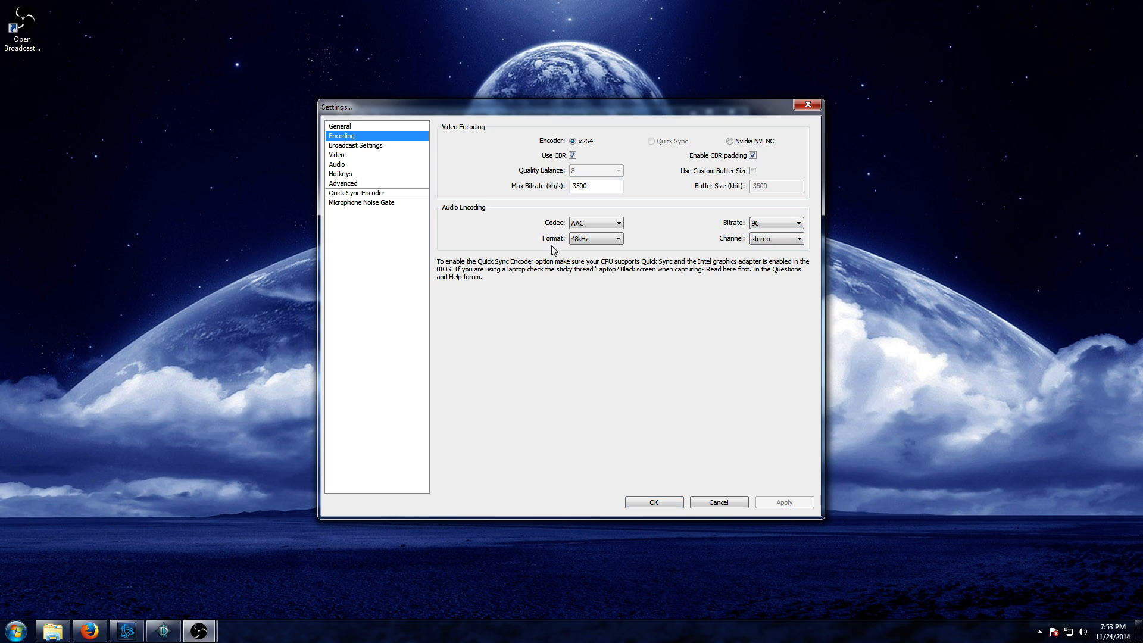
Look over the Broadcast Settings, the Video settings and the available video adapters.
click(378, 147)
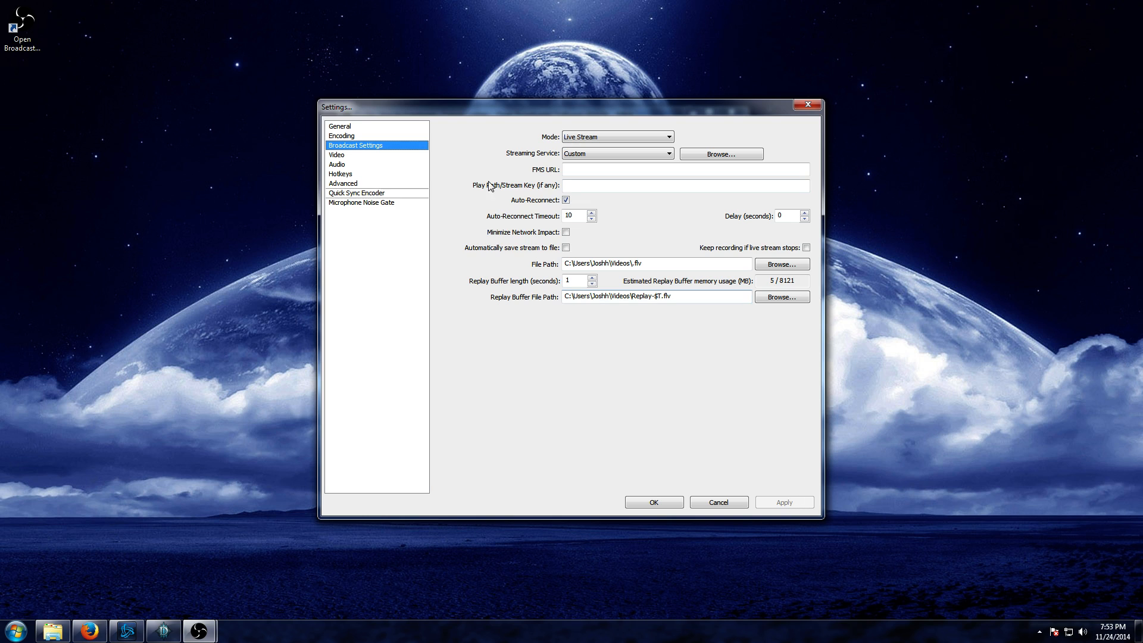
click(366, 155)
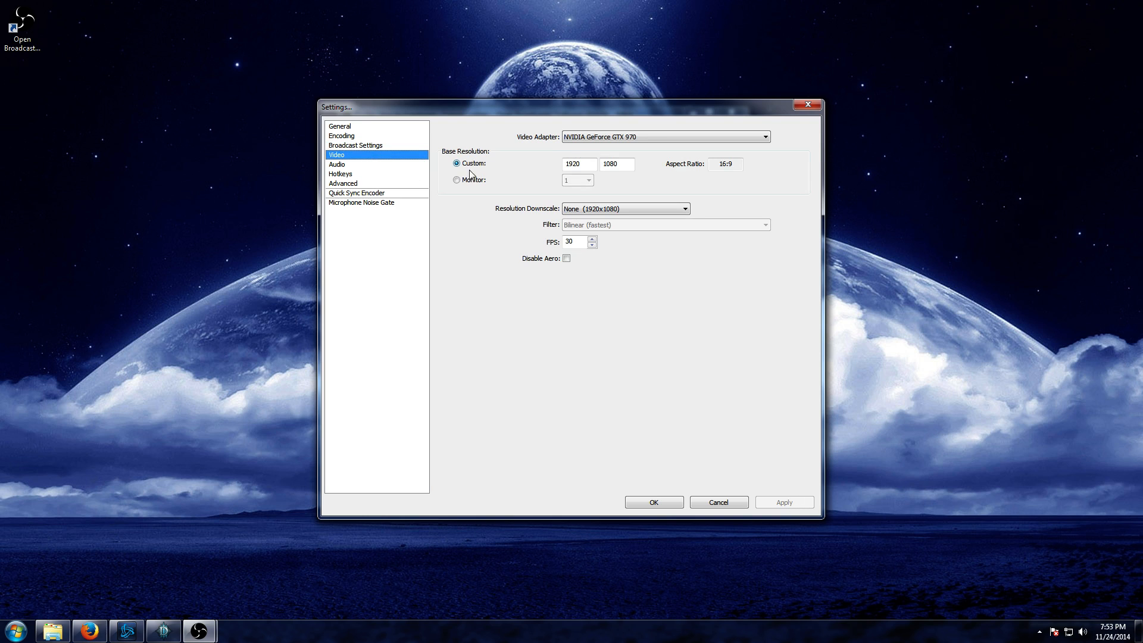
click(619, 139)
click(511, 140)
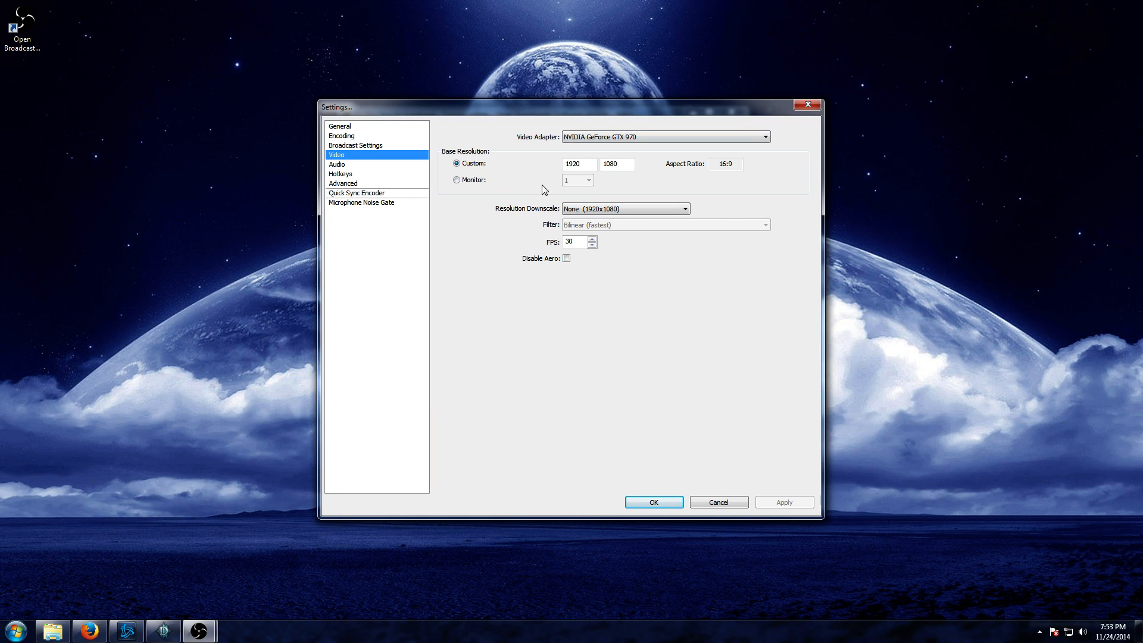
Try the 1.50 (1280x720) resolution downscale with its filter options, and return the downscale to None (1920x1080).
click(594, 212)
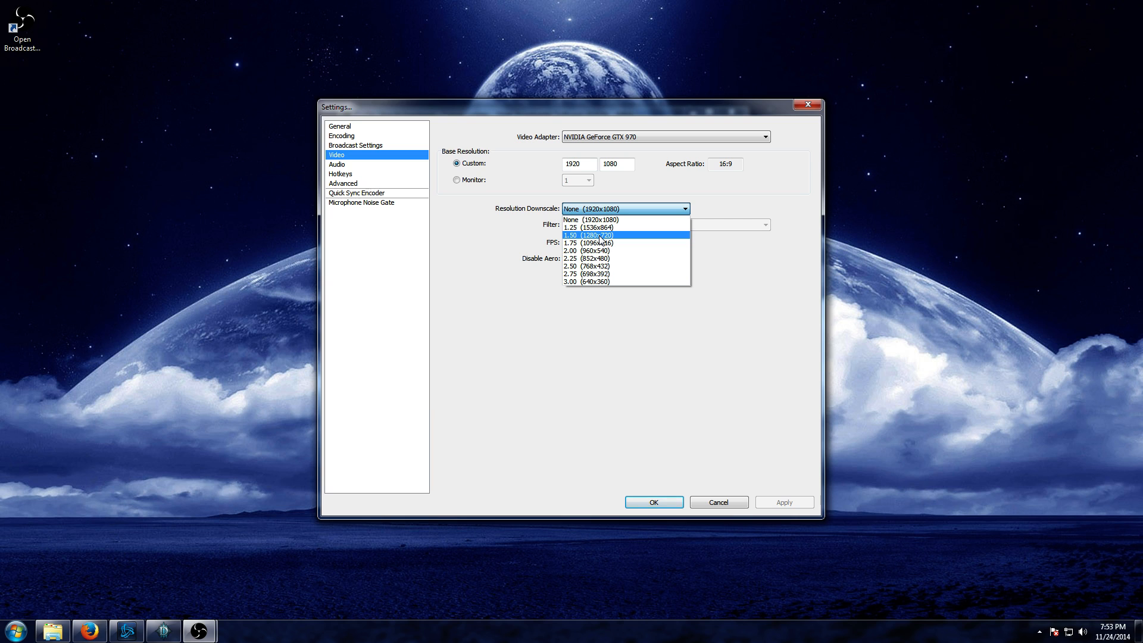
click(527, 213)
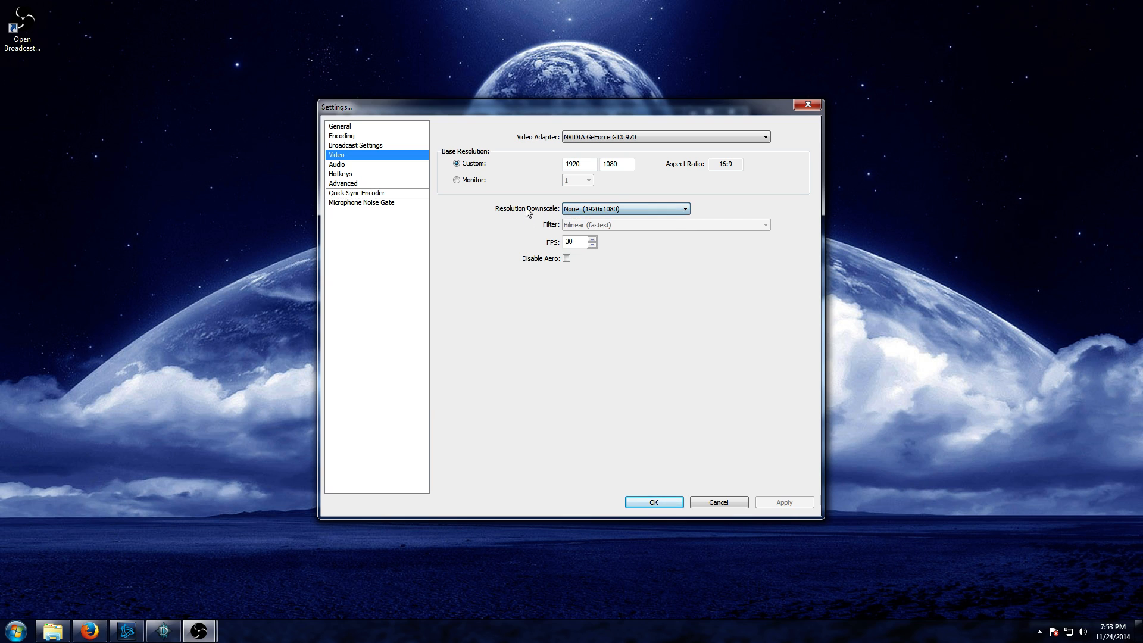
click(589, 210)
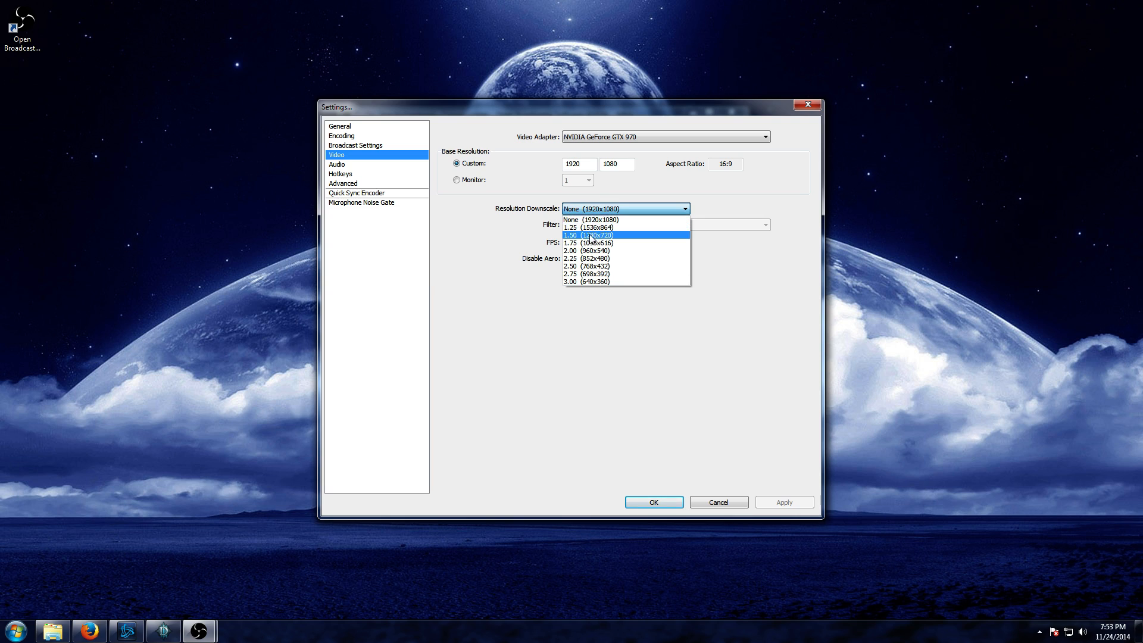
click(590, 236)
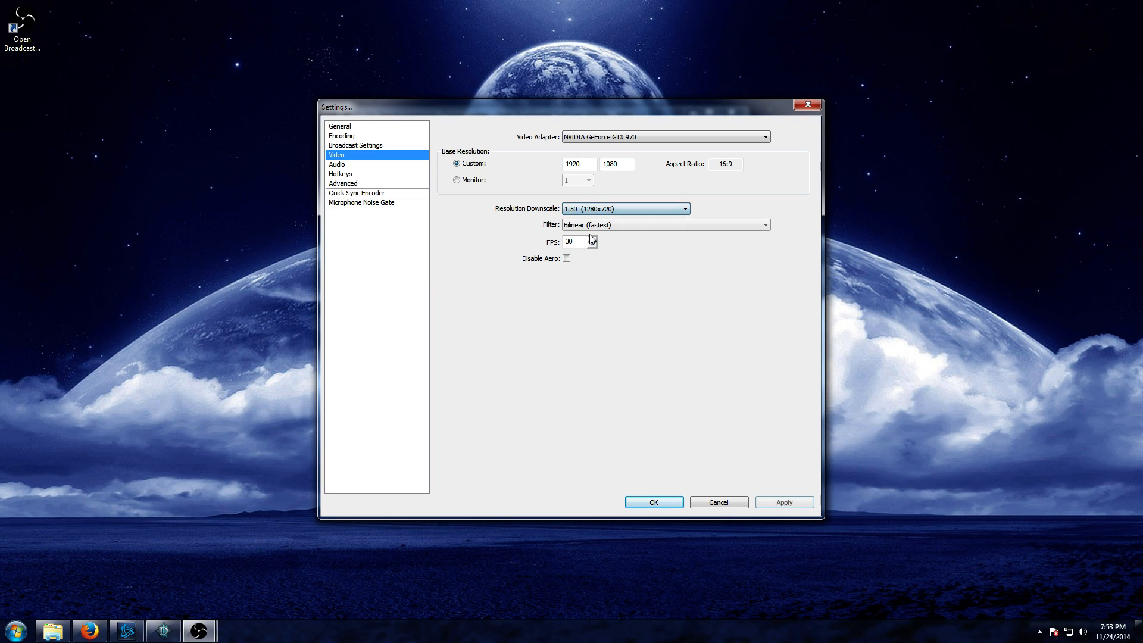
click(637, 226)
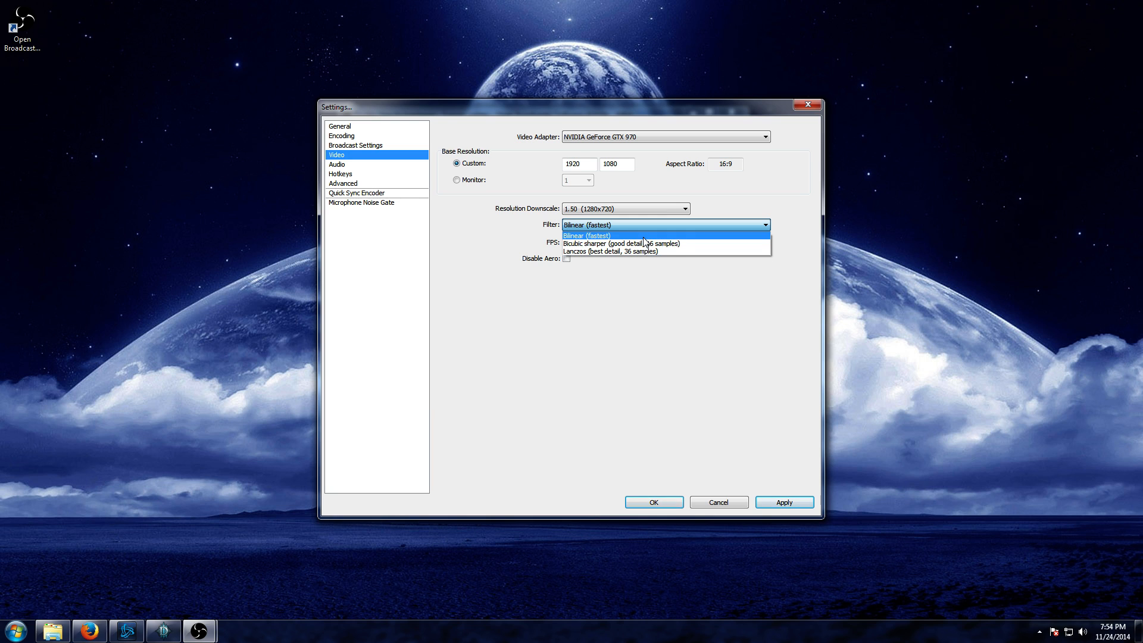
click(496, 214)
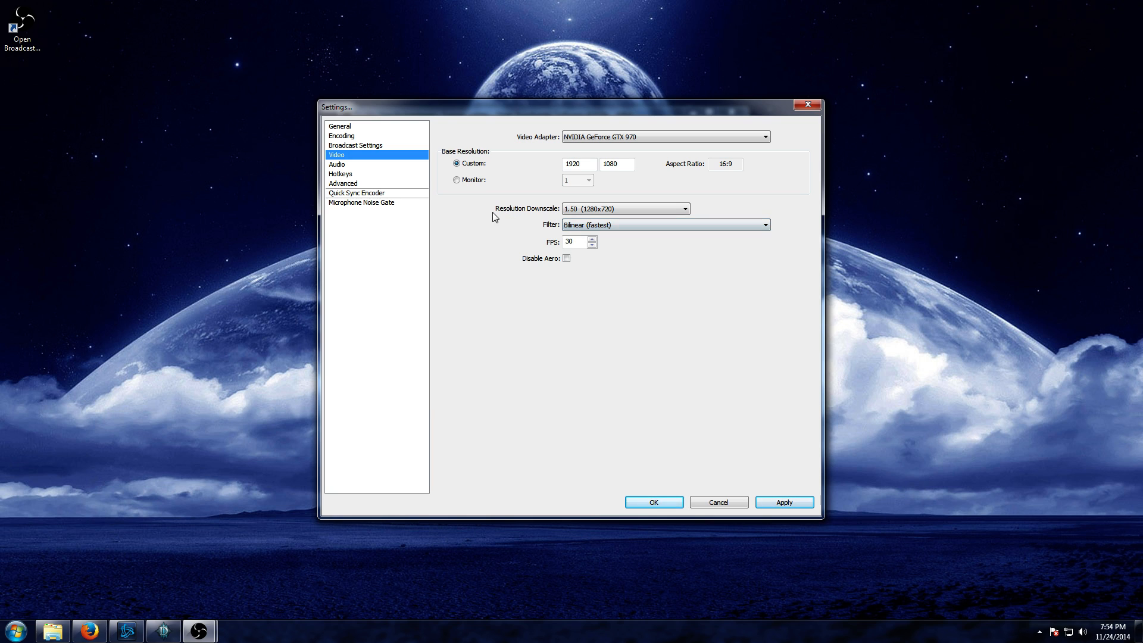
click(609, 210)
click(607, 220)
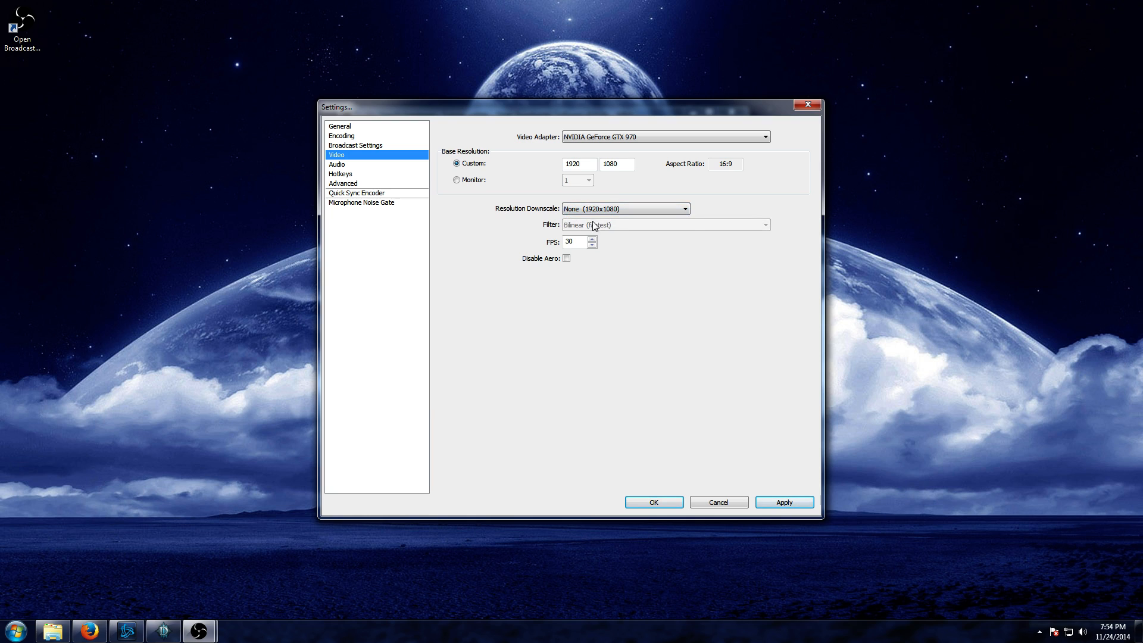
click(603, 212)
click(519, 228)
Set the microphone/auxiliary audio device to Microphone (Blue Snowball) in the Audio settings and apply it.
mouse_move(1138, 636)
click(351, 167)
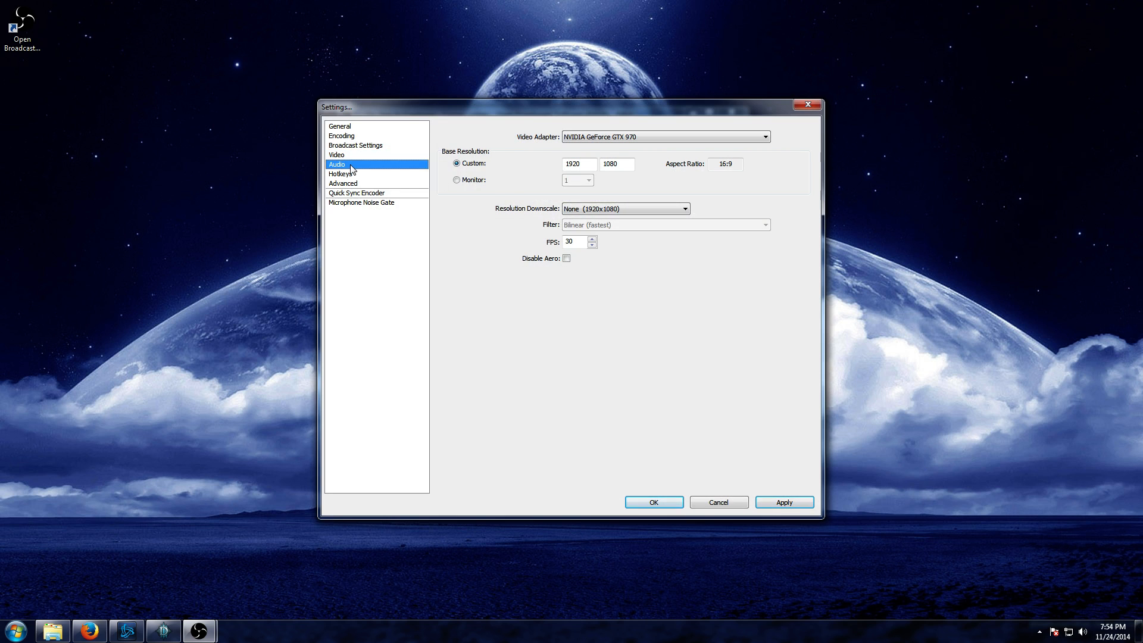
click(534, 354)
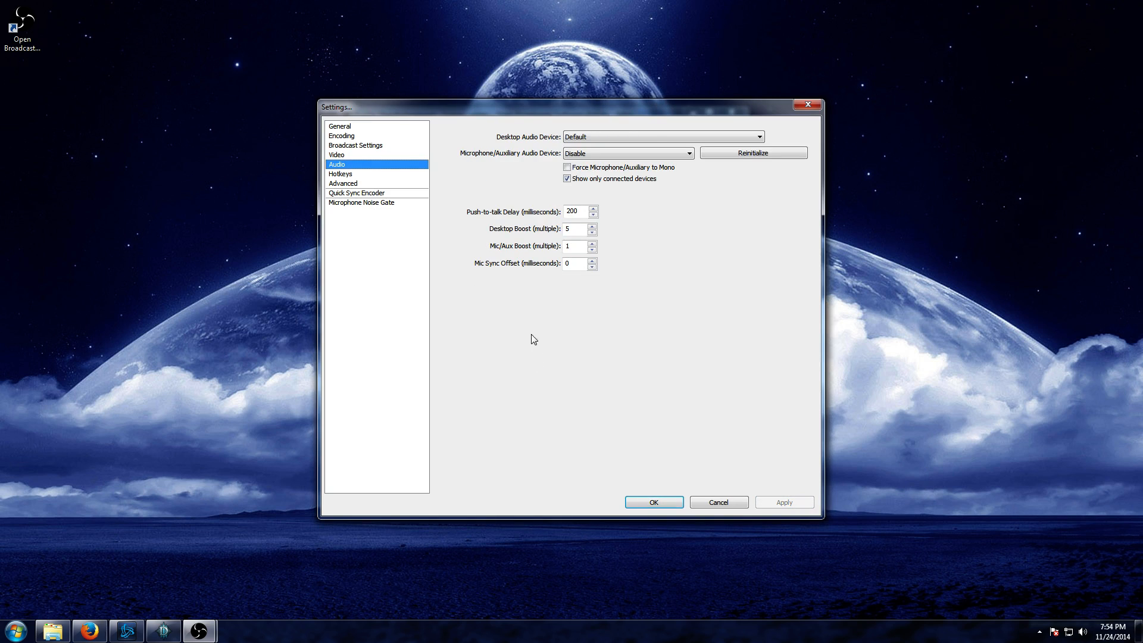
click(576, 138)
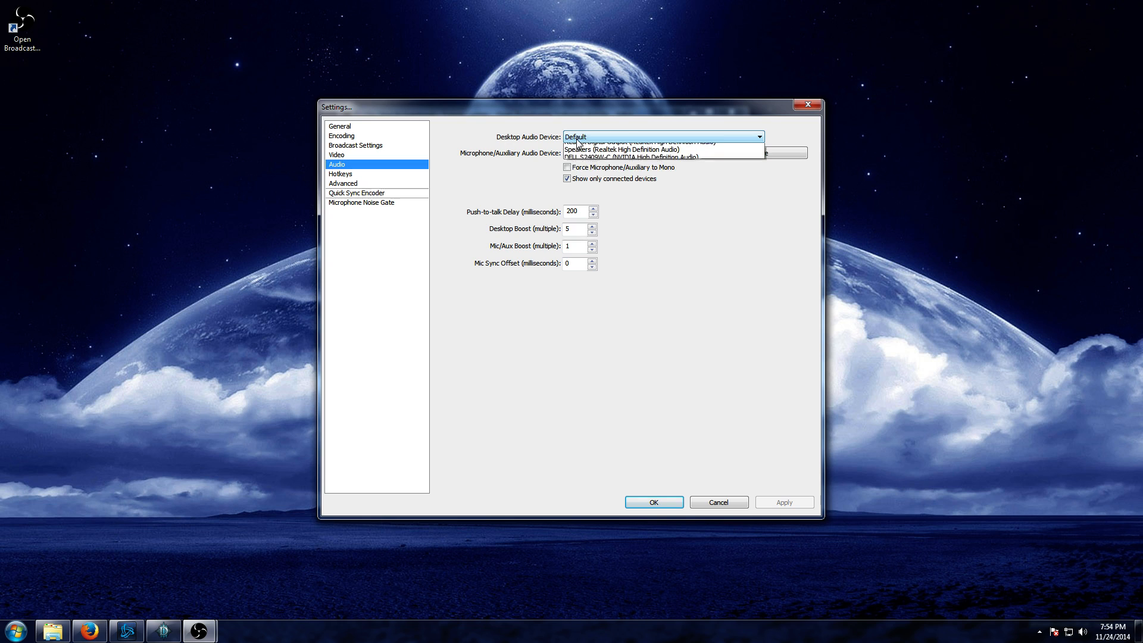
click(519, 133)
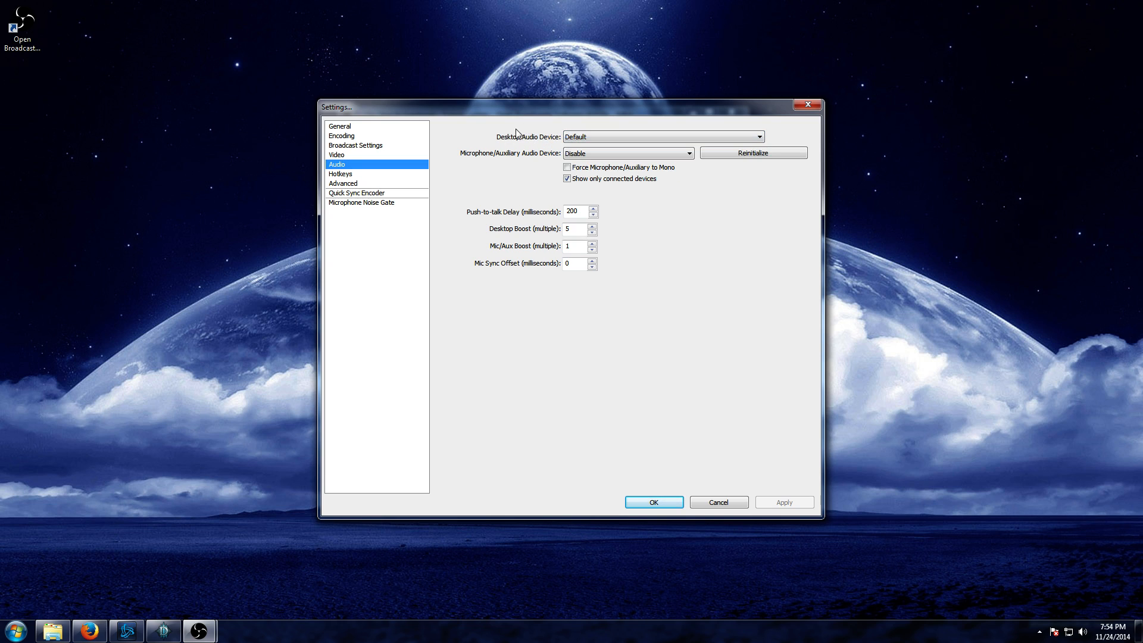
click(571, 156)
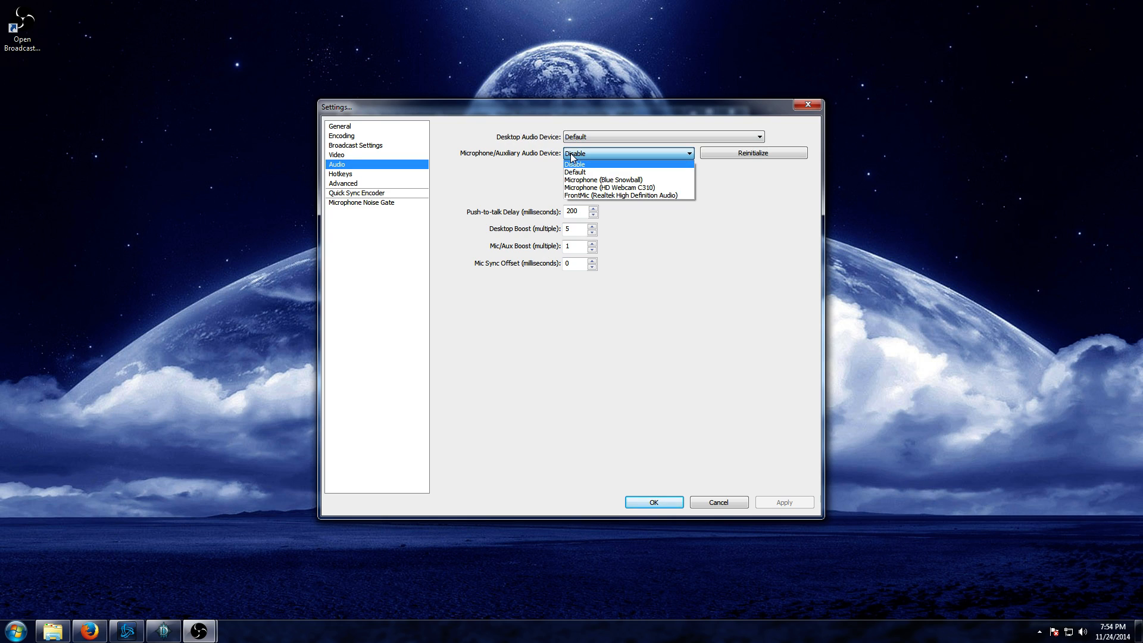
click(594, 180)
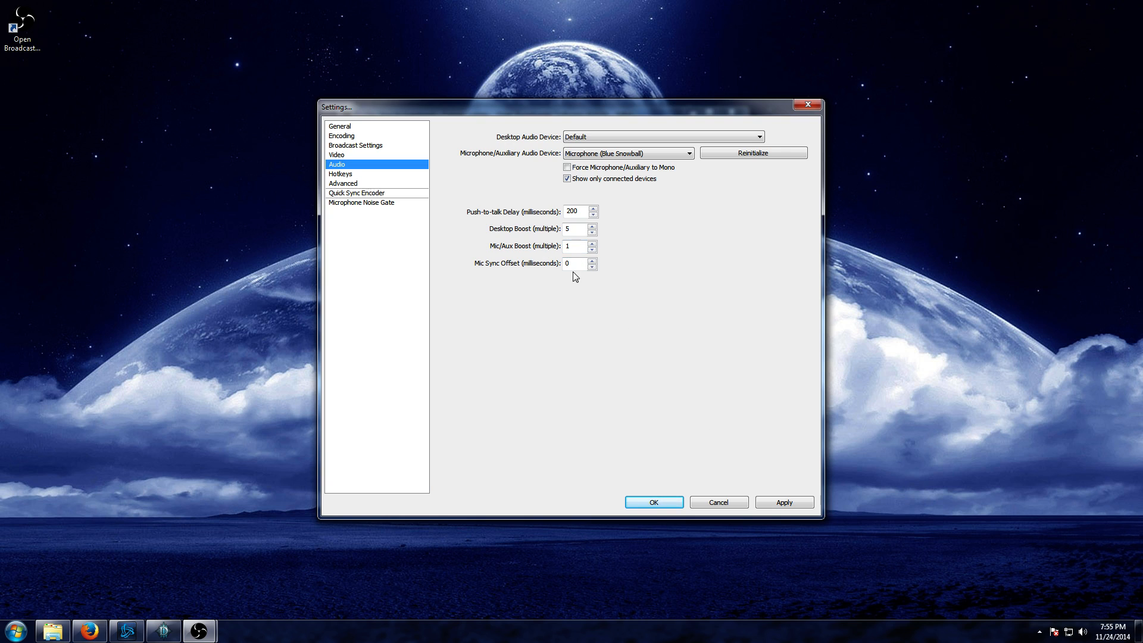
click(768, 504)
Assign the hotkeys Ctrl + Shift + V for Start Stream and Ctrl + Shift + B for Stop Stream, and apply them.
click(368, 174)
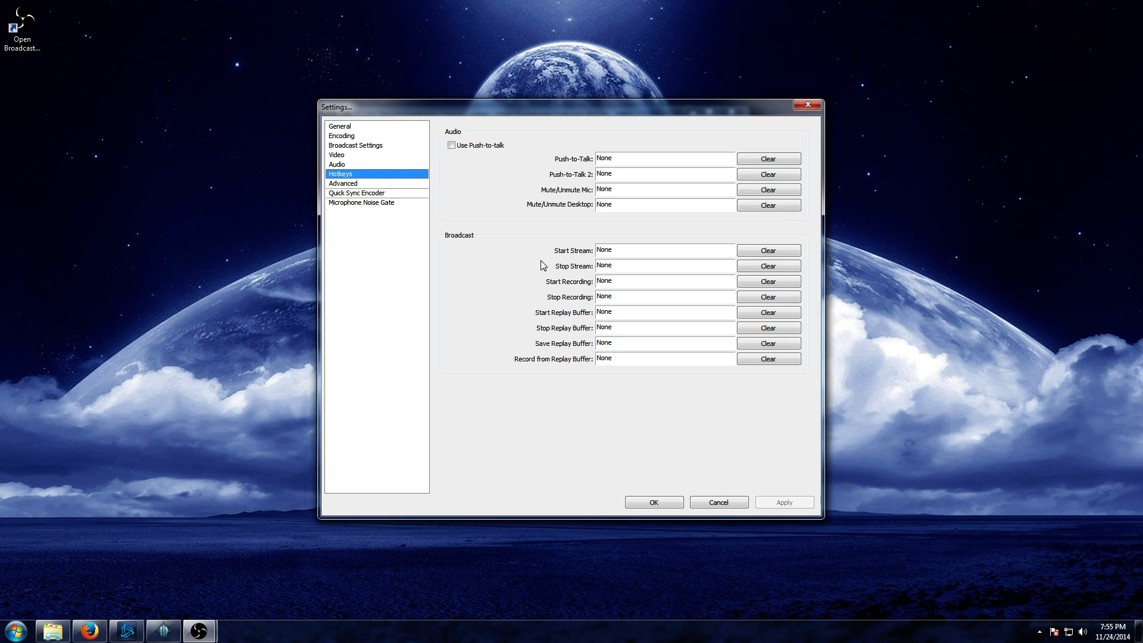
click(622, 256)
key(ctrl+shift)
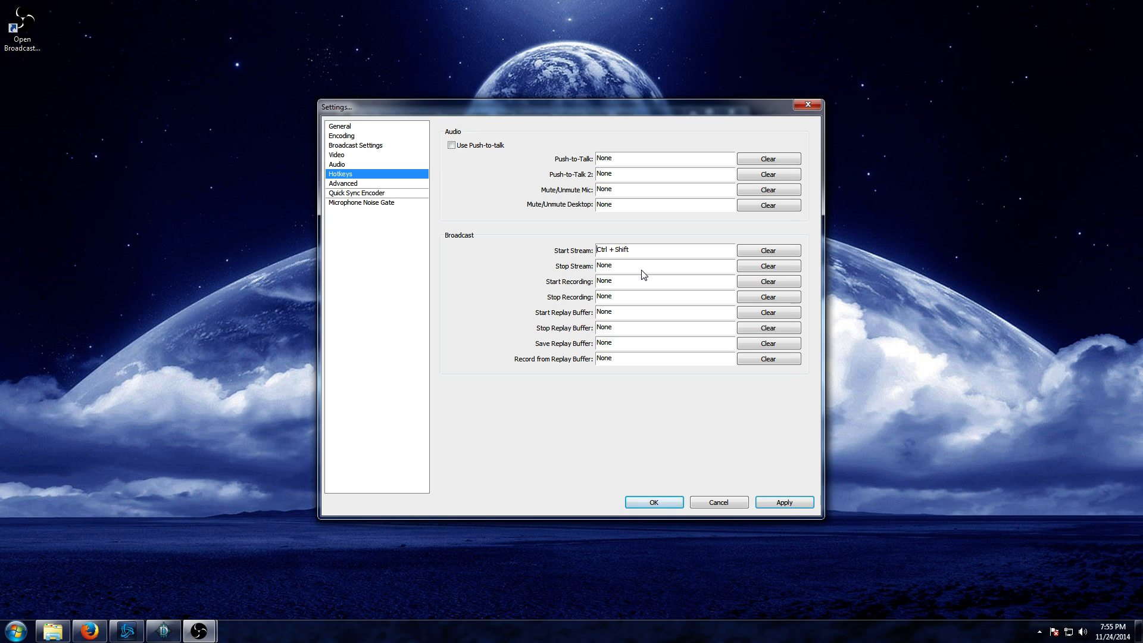
key(ctrl+shift+v)
click(641, 269)
key(ctrl+shift+b)
click(783, 500)
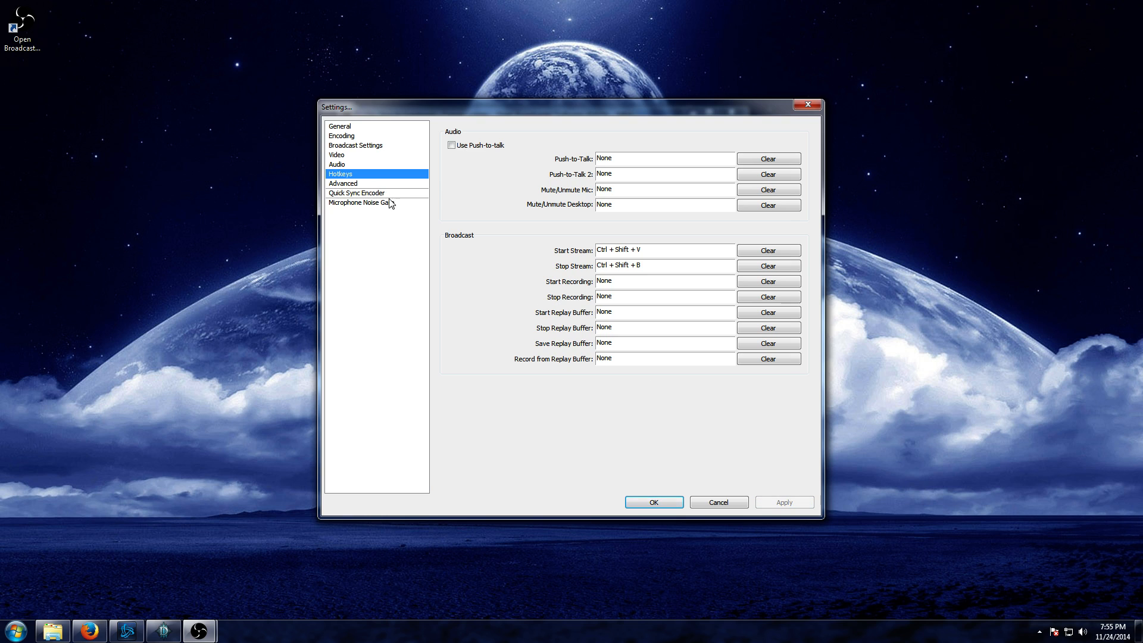
Review the Advanced settings and the Microphone Noise Gate settings.
click(358, 184)
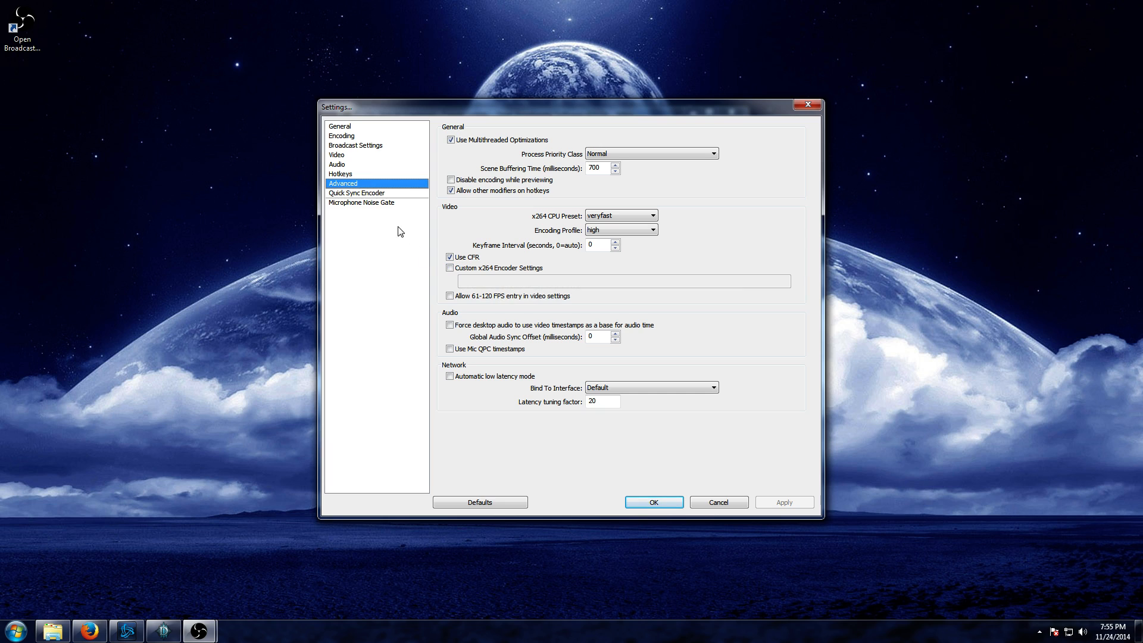
click(363, 203)
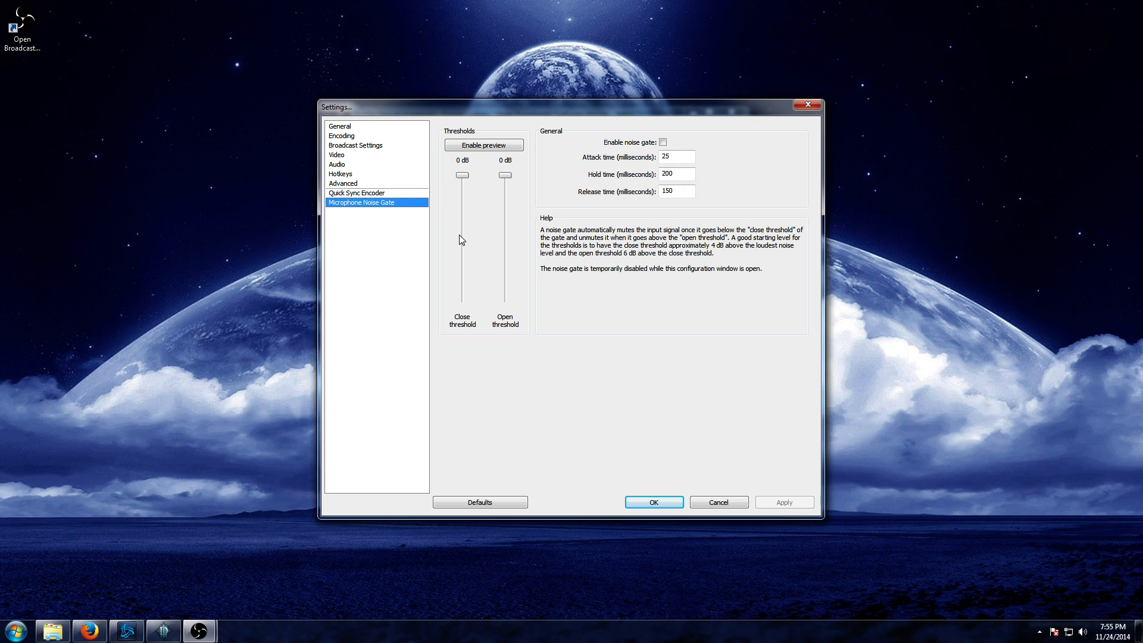
Apply the Microphone Noise Gate settings and close the Settings window.
mouse_move(462, 176)
mouse_down()
mouse_move(463, 216)
mouse_move(466, 165)
mouse_up()
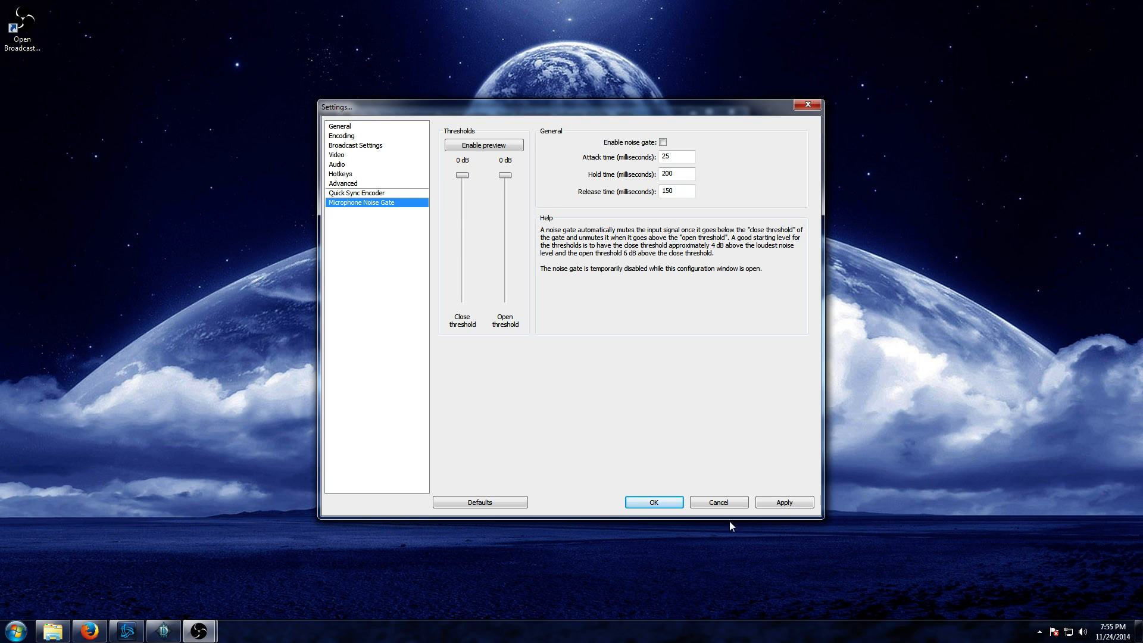
click(786, 502)
click(653, 503)
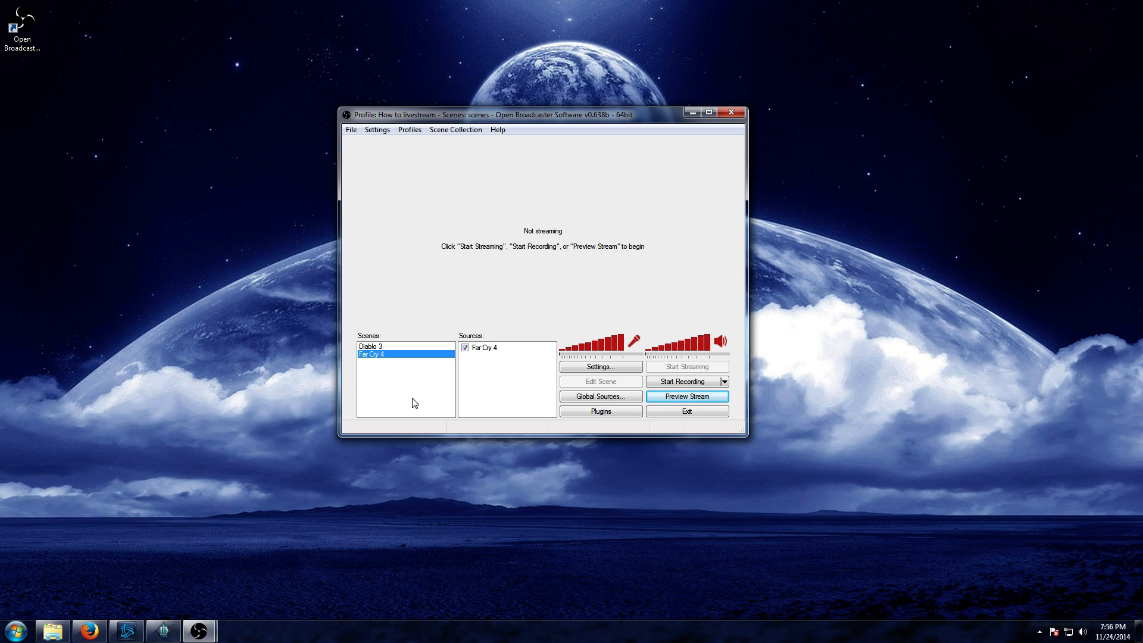
Add a new scene named Diablo Livestream to the scene list.
right_click(385, 383)
click(448, 392)
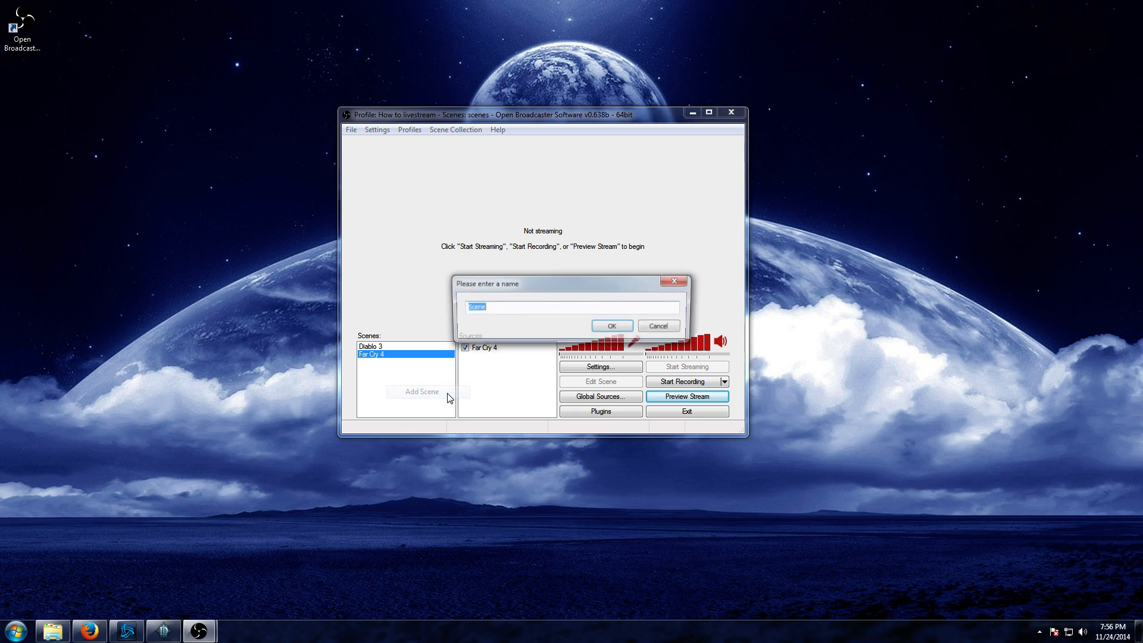
text(Diablo )
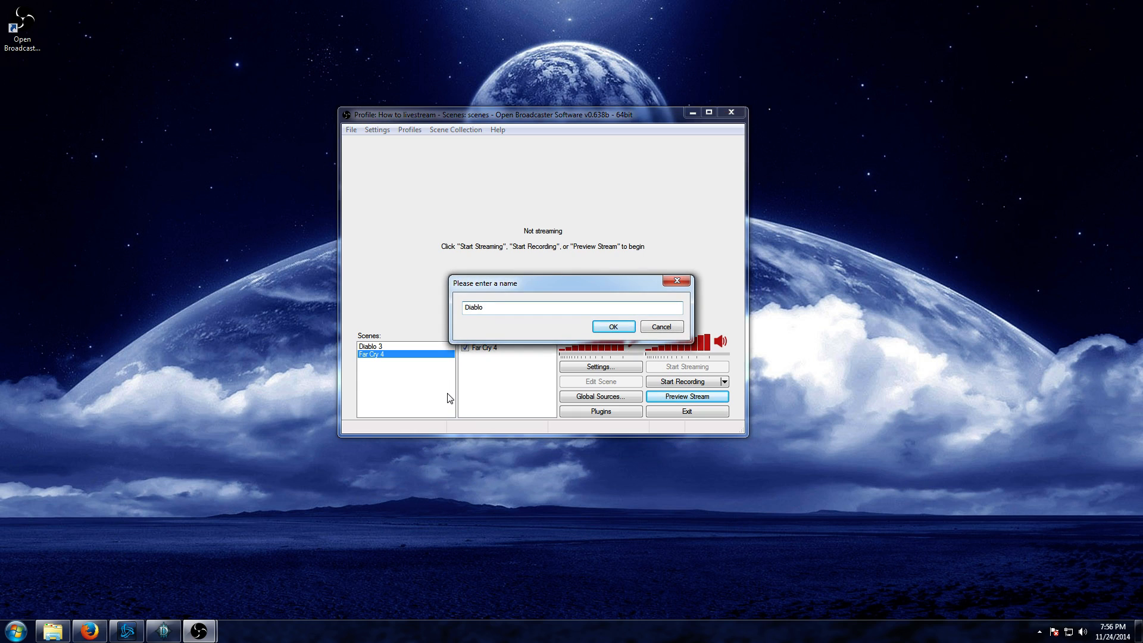
text(Livestream)
click(613, 326)
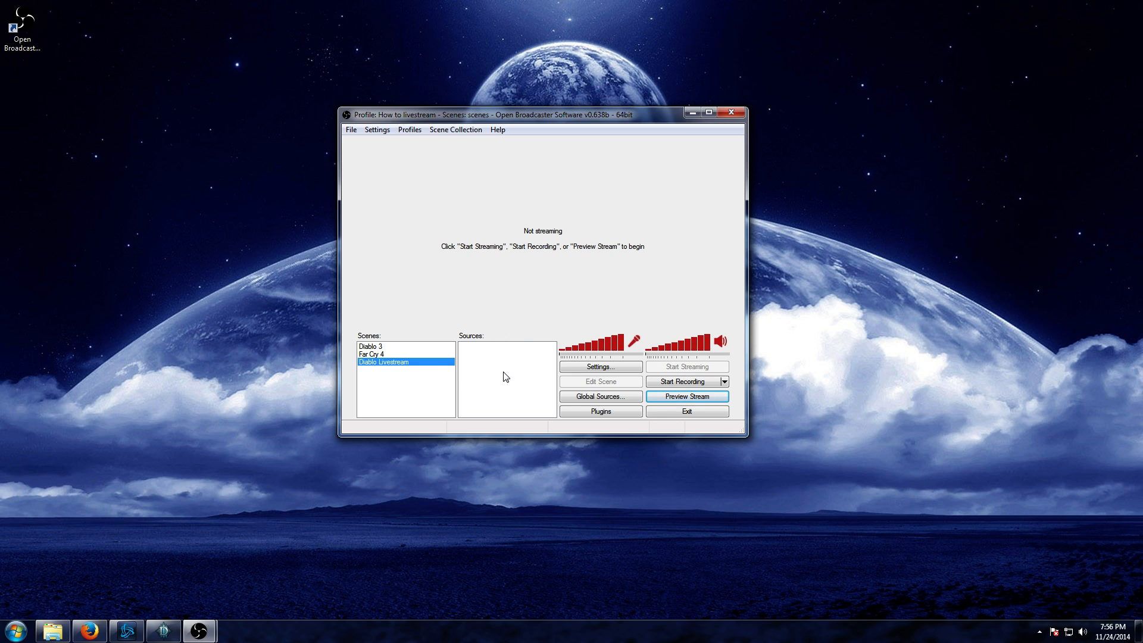
right_click(479, 374)
mouse_move(524, 381)
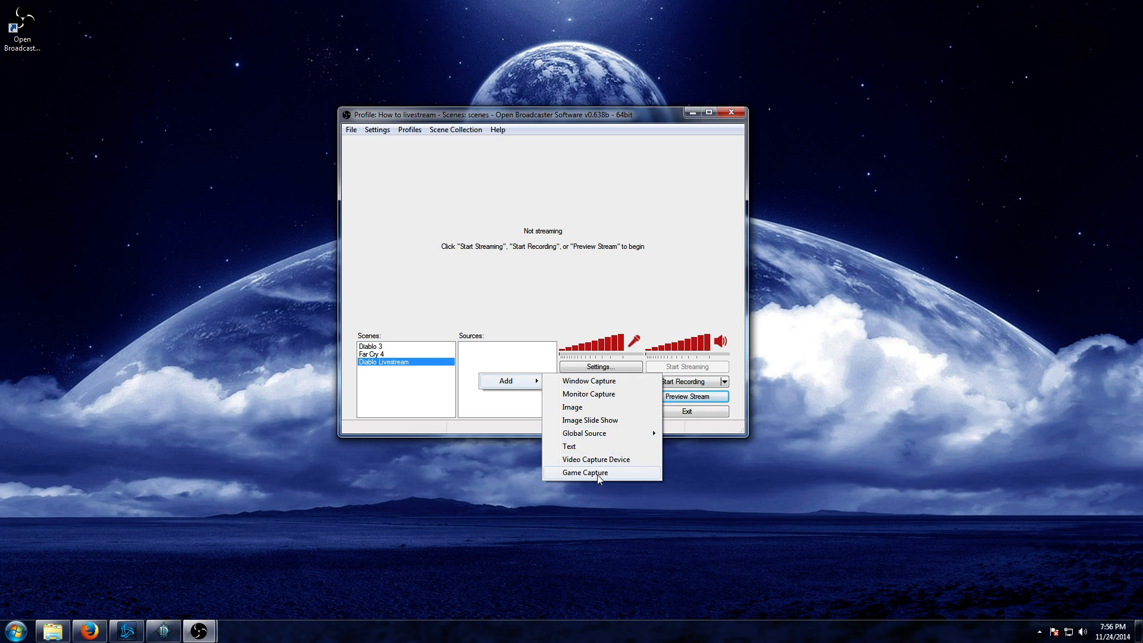
click(524, 364)
Add a Game Capture named Diablo 3 to the global sources.
click(615, 400)
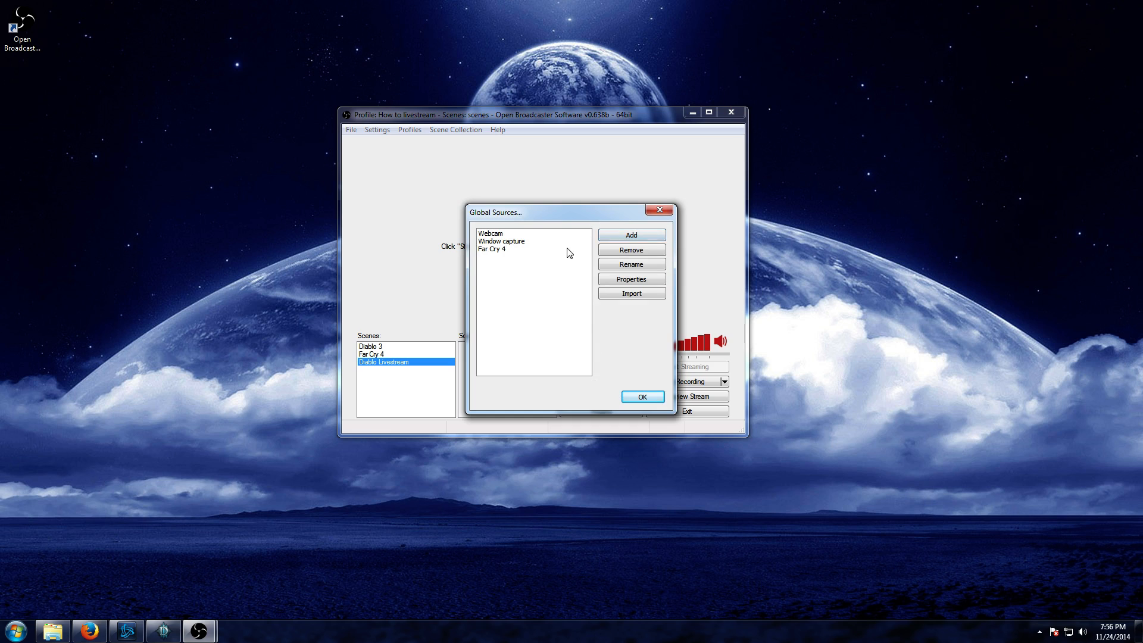
click(641, 241)
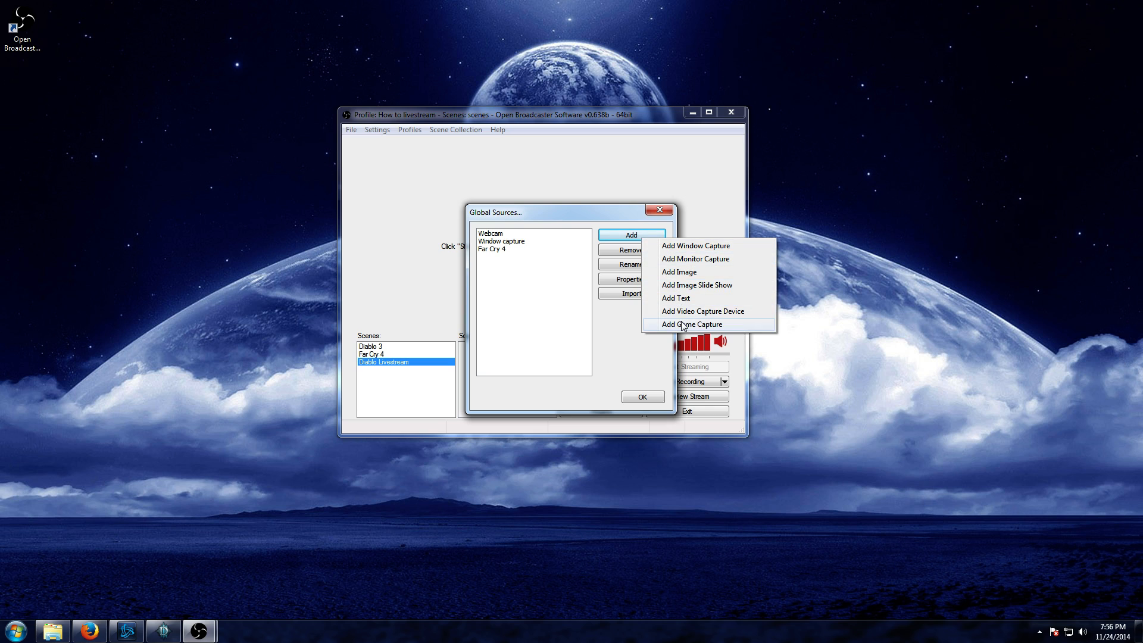
click(682, 325)
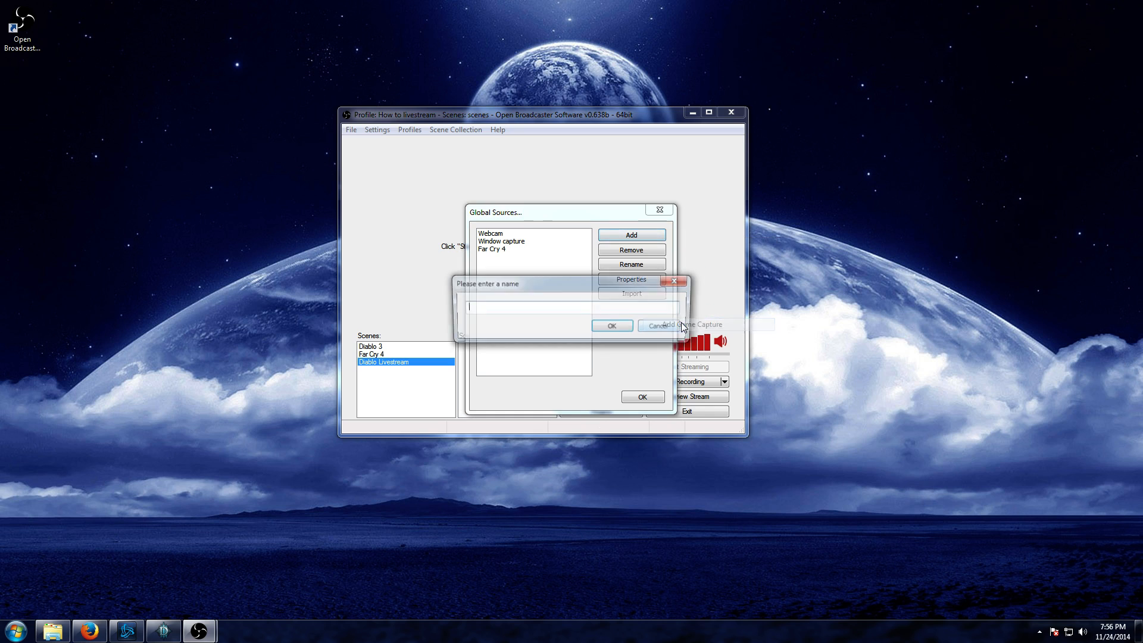
text(Diablo 3)
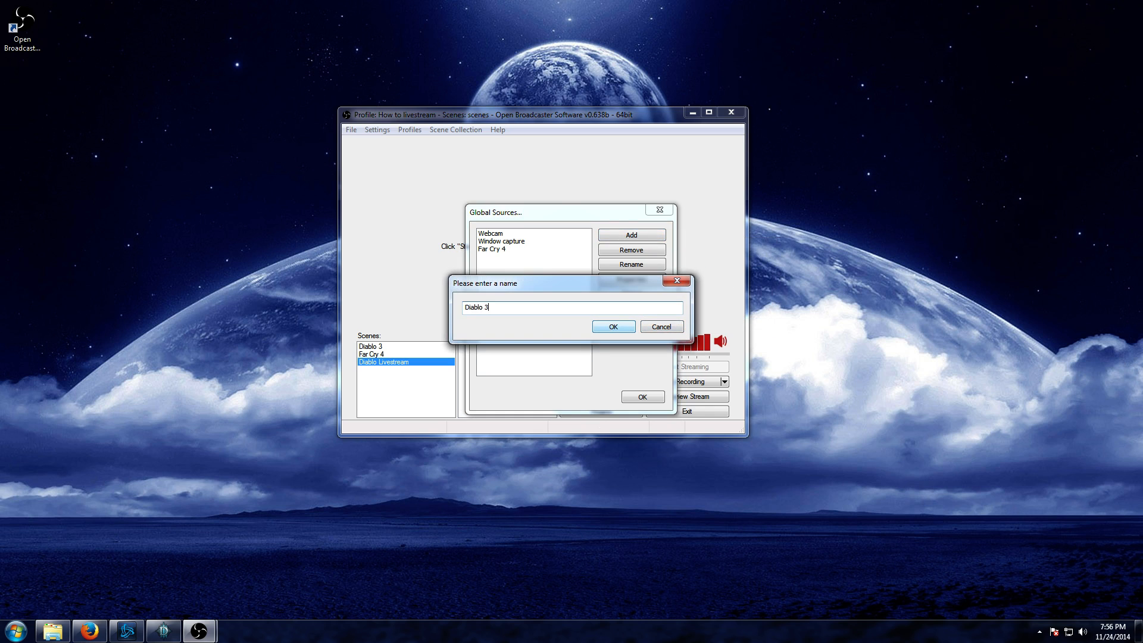
click(622, 332)
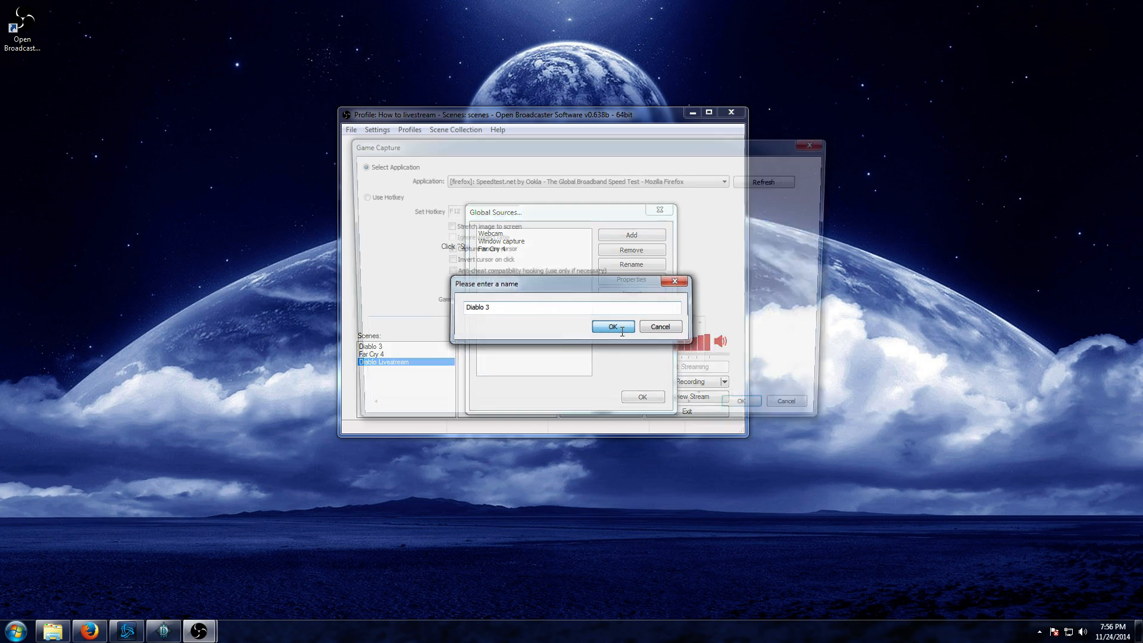
Set the game capture's application to [Diablo III]: Diablo III, and close the global sources list.
click(495, 183)
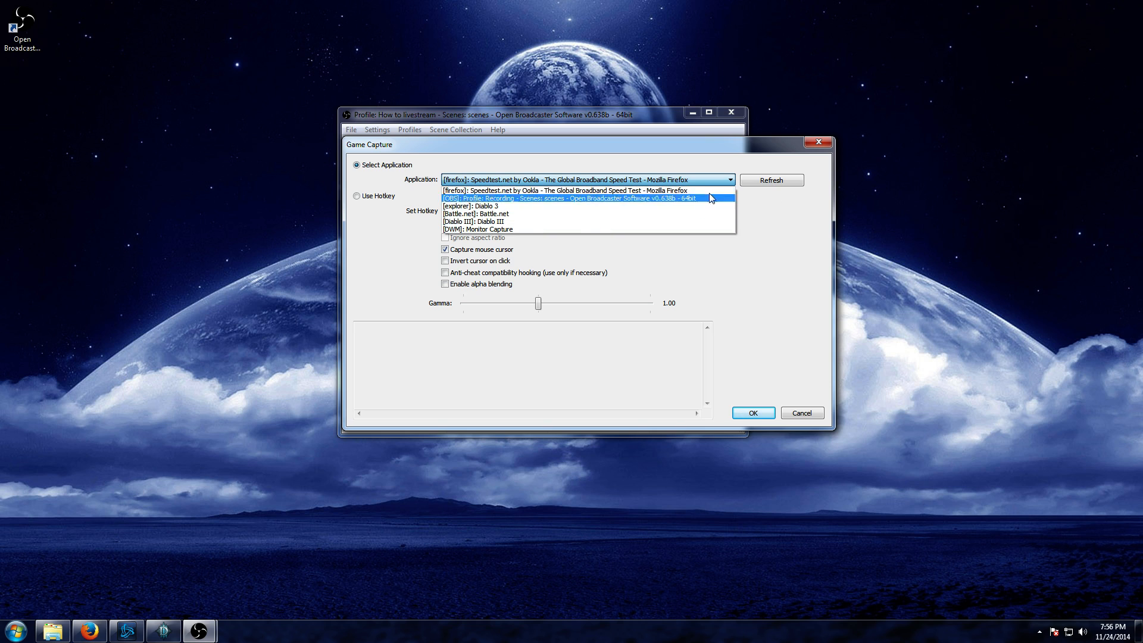
click(555, 224)
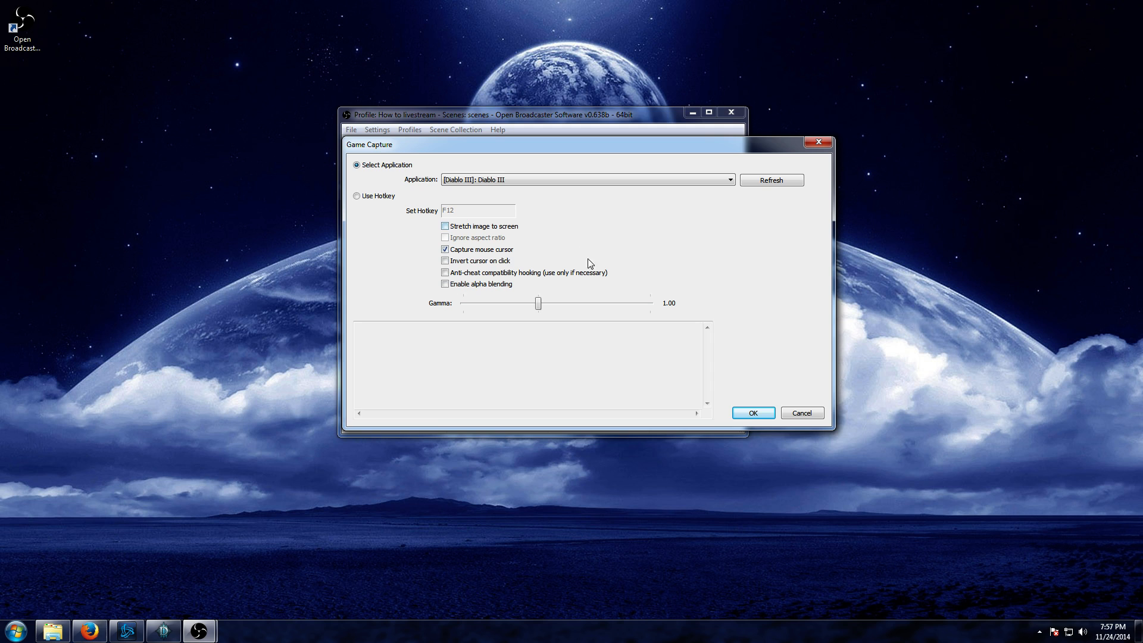
click(752, 415)
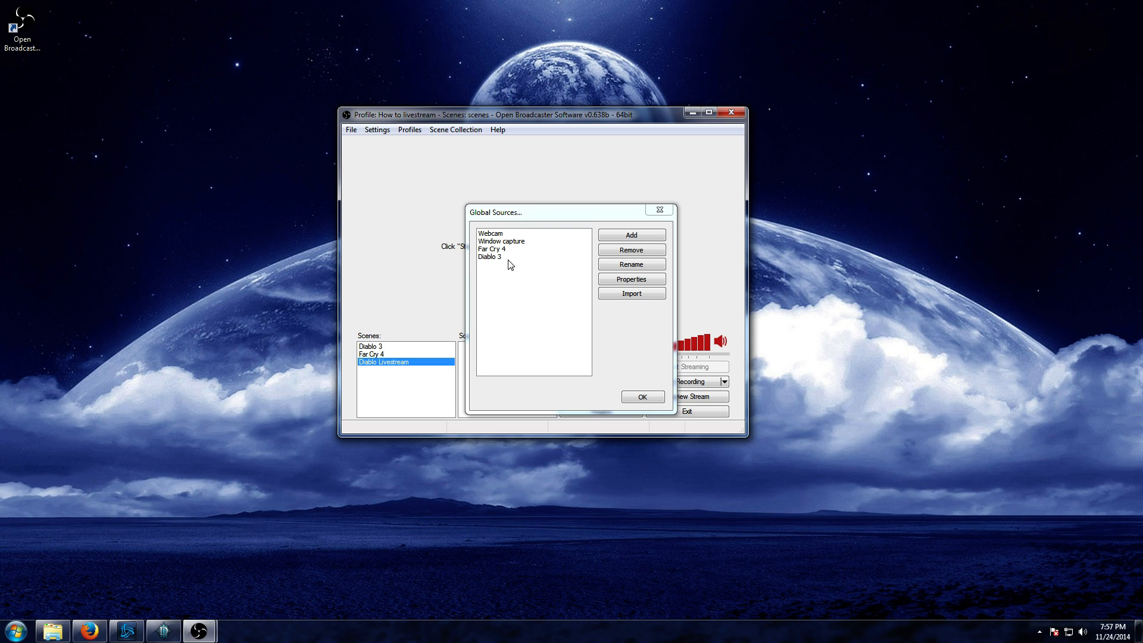
click(641, 400)
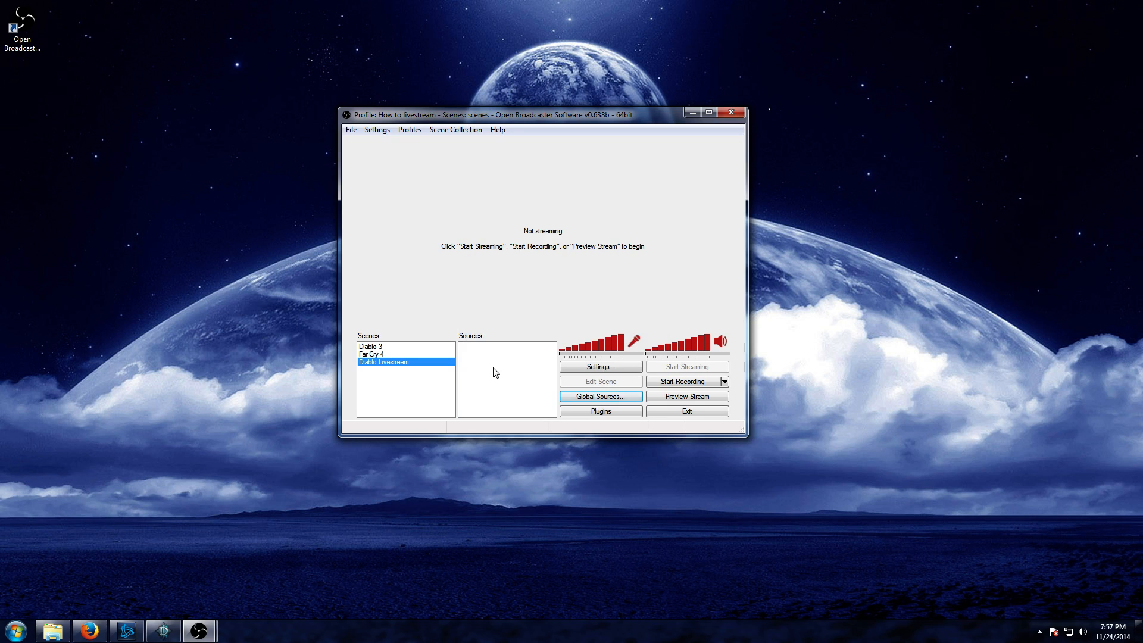
Add the global source Diablo 3 to the Diablo Livestream scene, keeping Diablo 3 as its name.
right_click(485, 363)
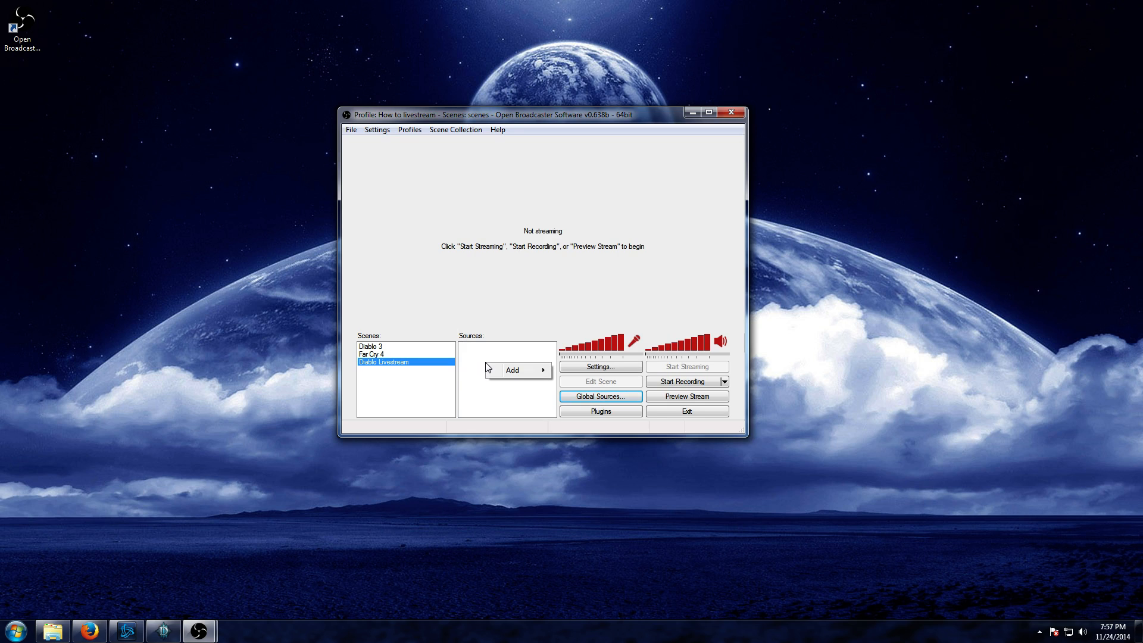
mouse_move(501, 376)
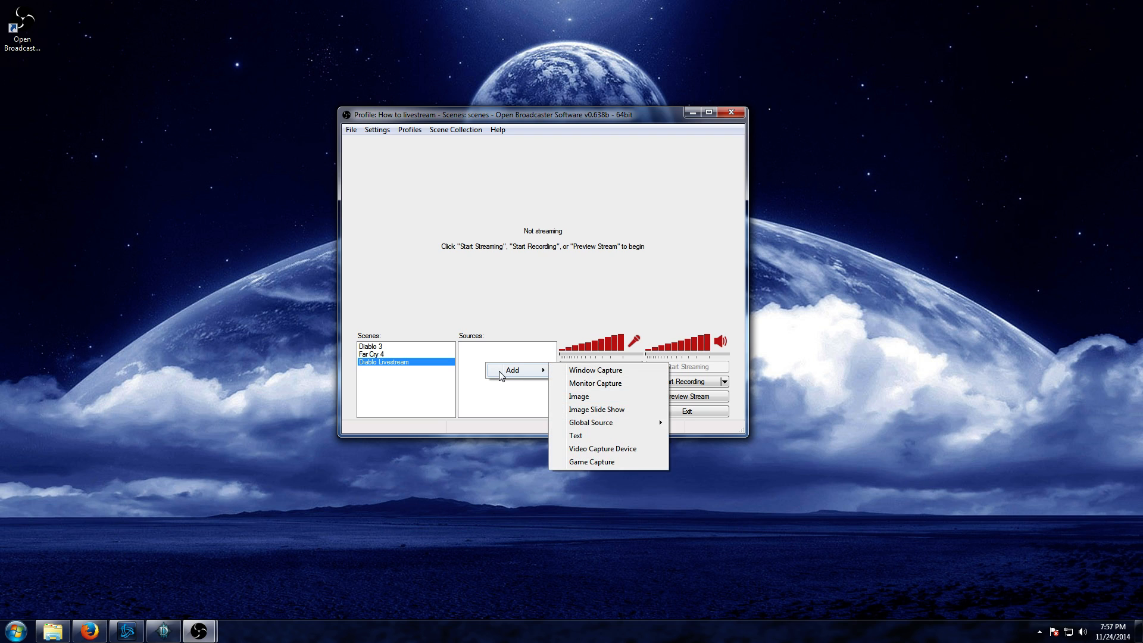
mouse_move(598, 426)
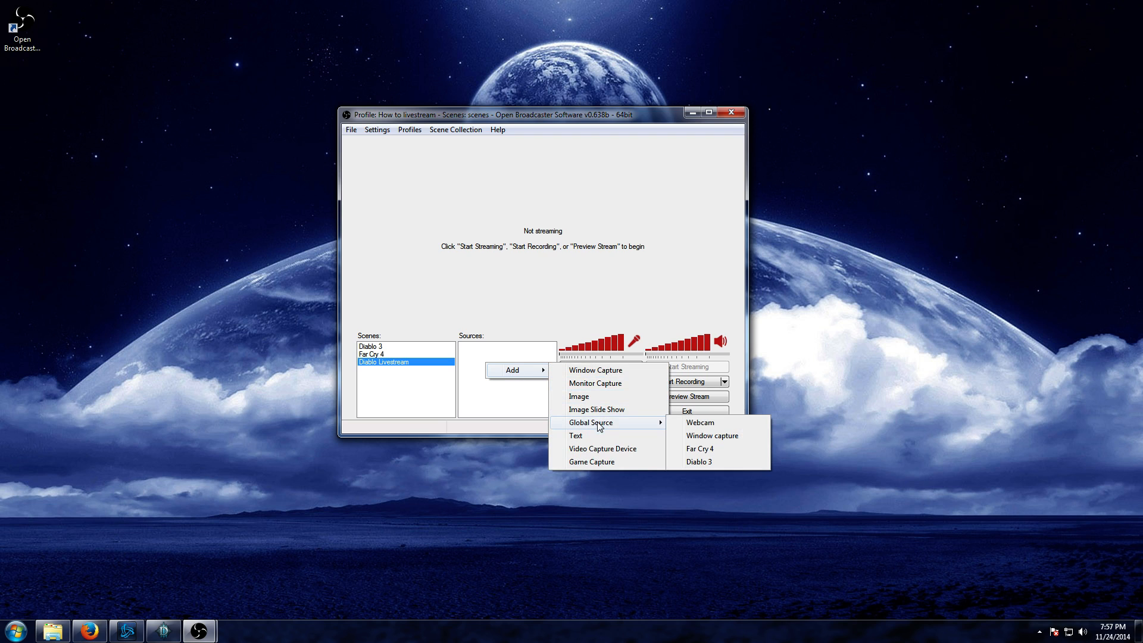
click(702, 462)
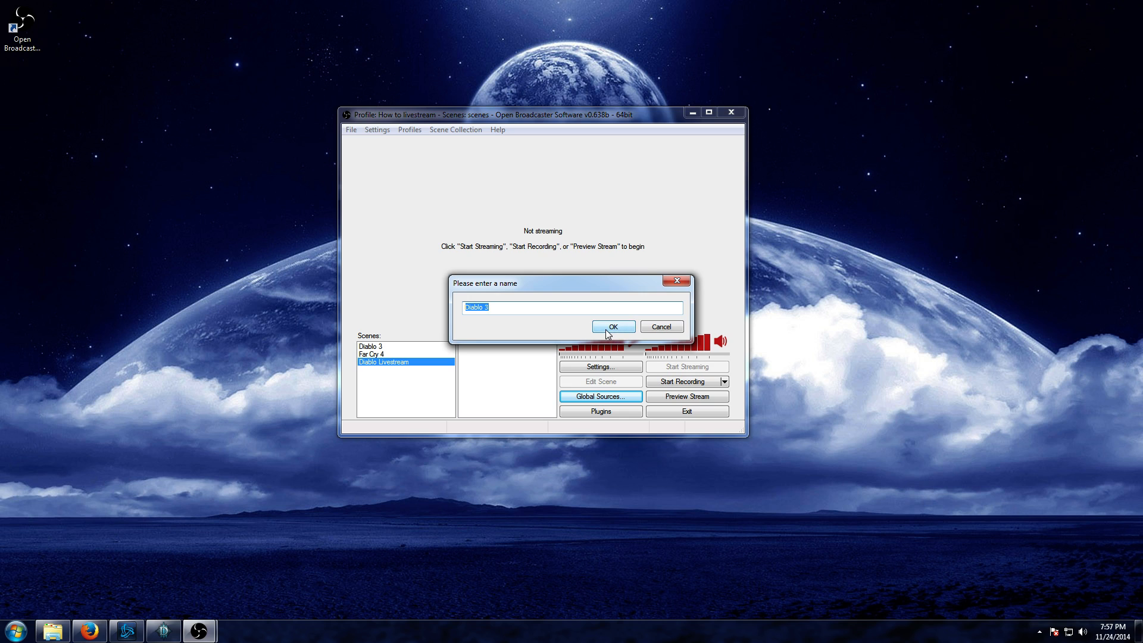
click(607, 331)
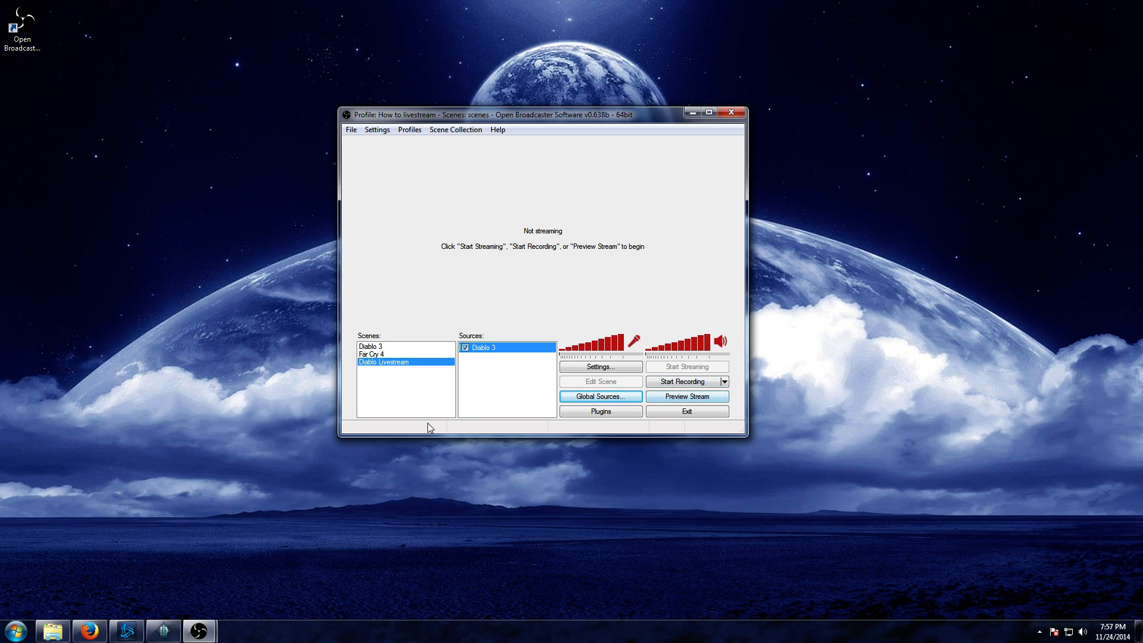
Preview the Diablo Livestream scene with the Diablo III game window open behind it, and stop the preview.
click(168, 633)
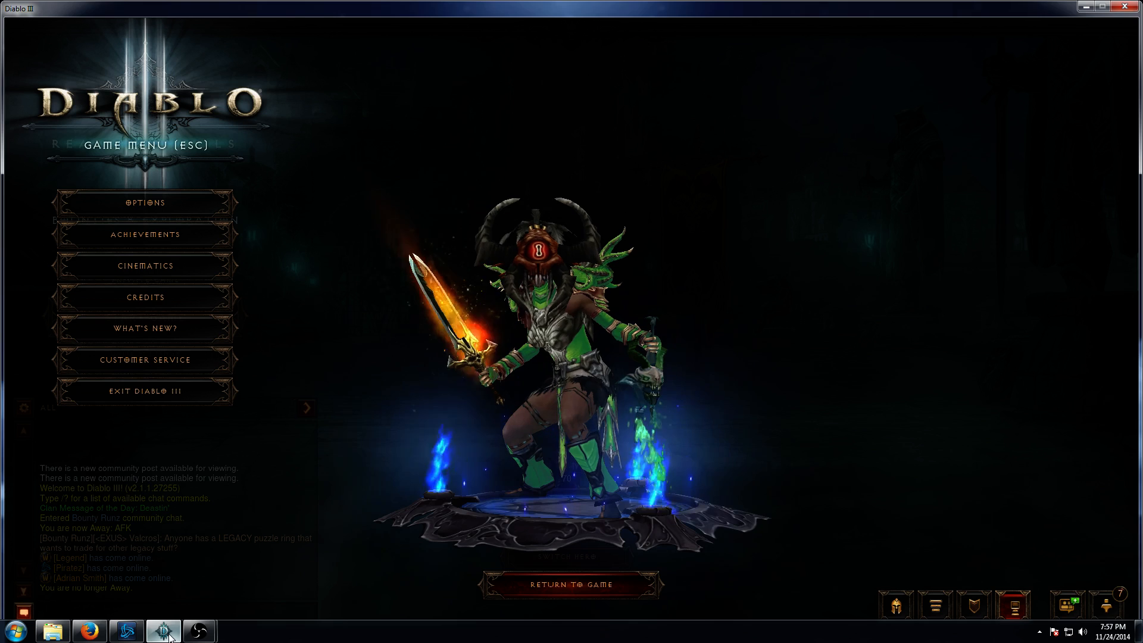
click(199, 632)
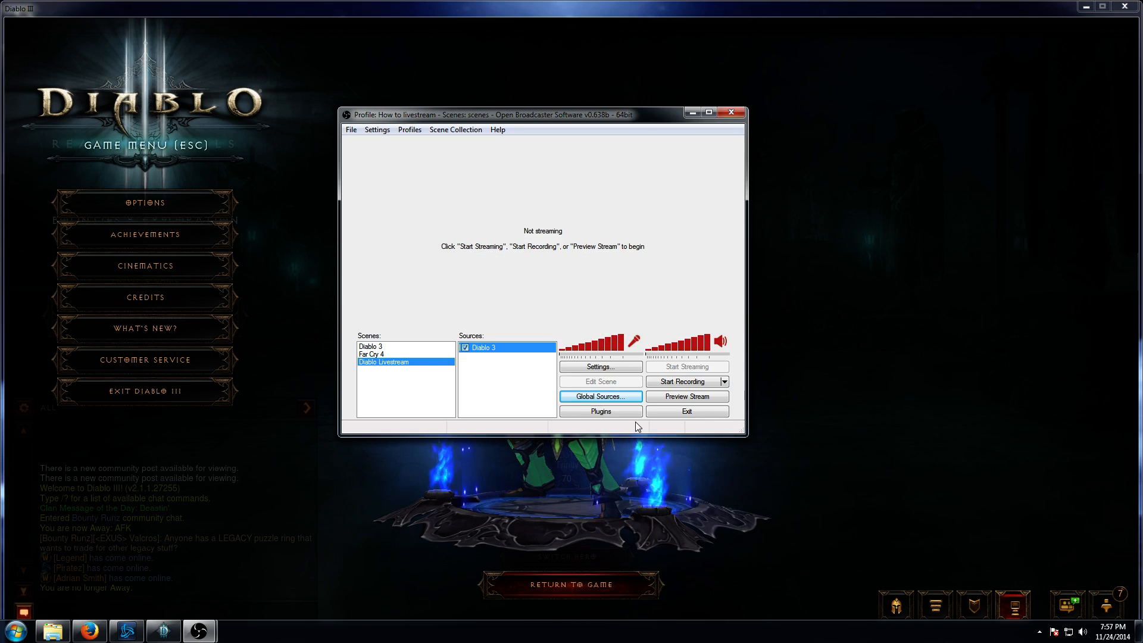
drag(616, 116, 722, 116)
click(797, 395)
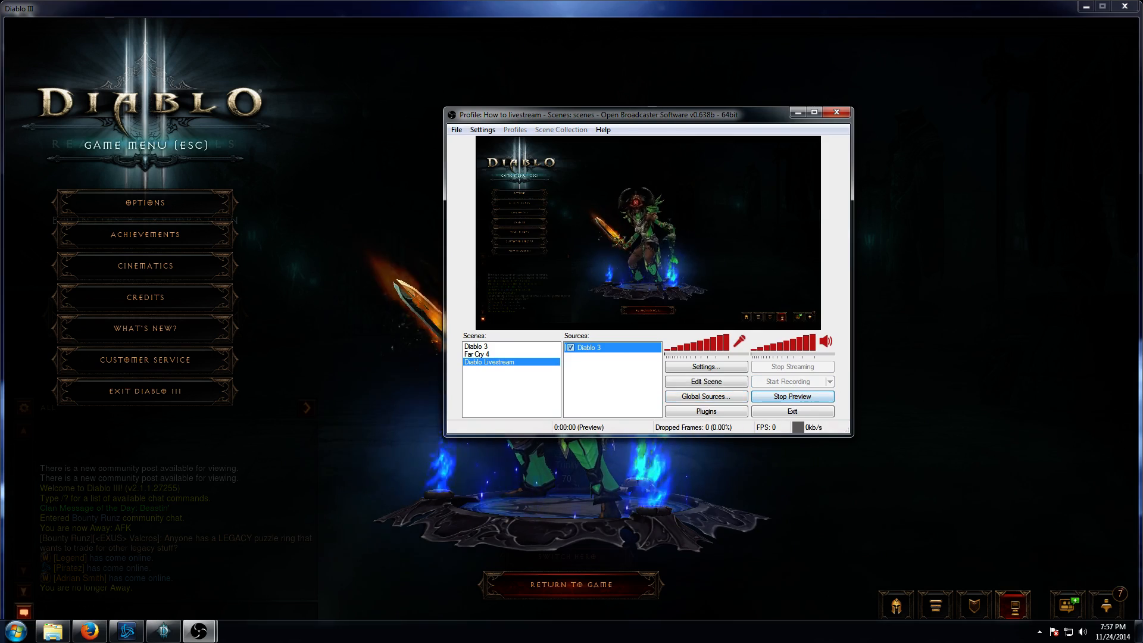
drag(617, 119, 832, 137)
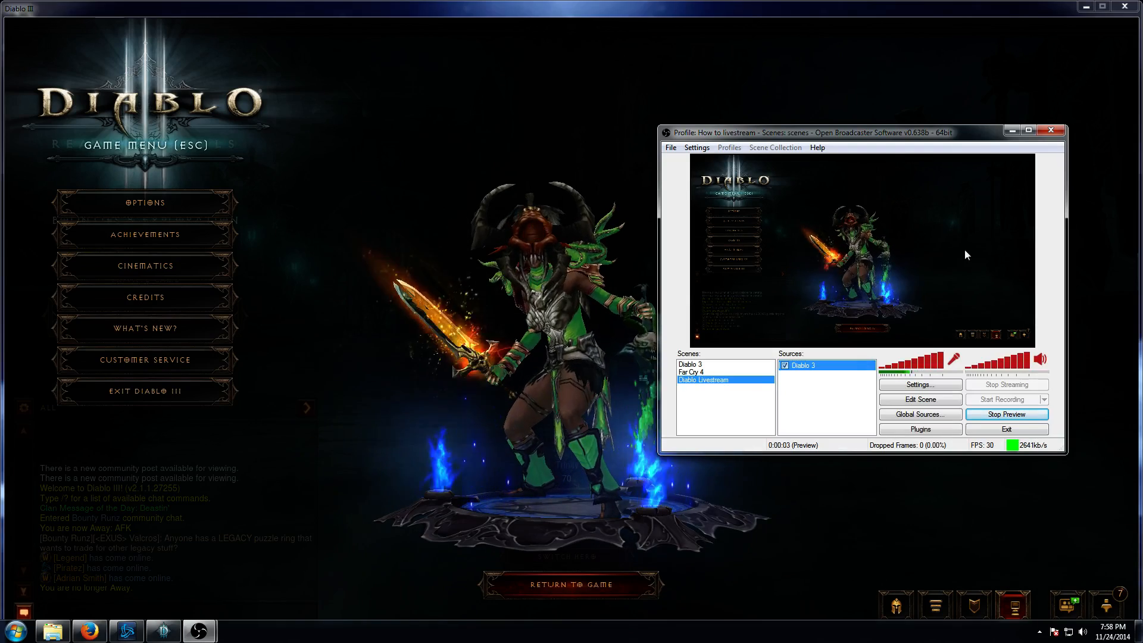
drag(860, 128, 733, 149)
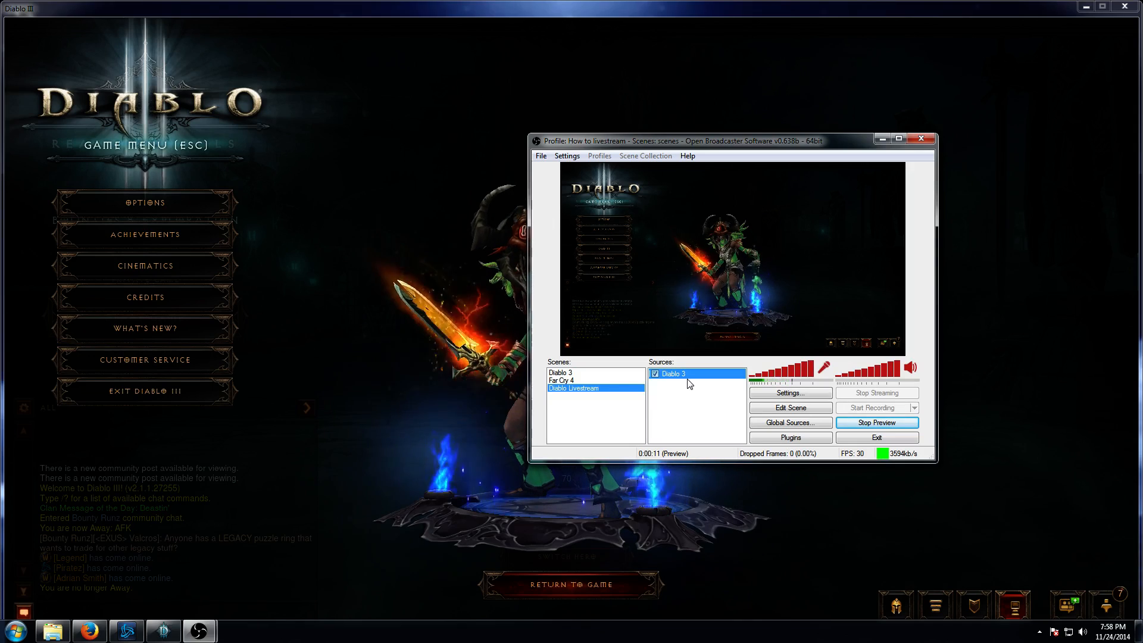
click(879, 423)
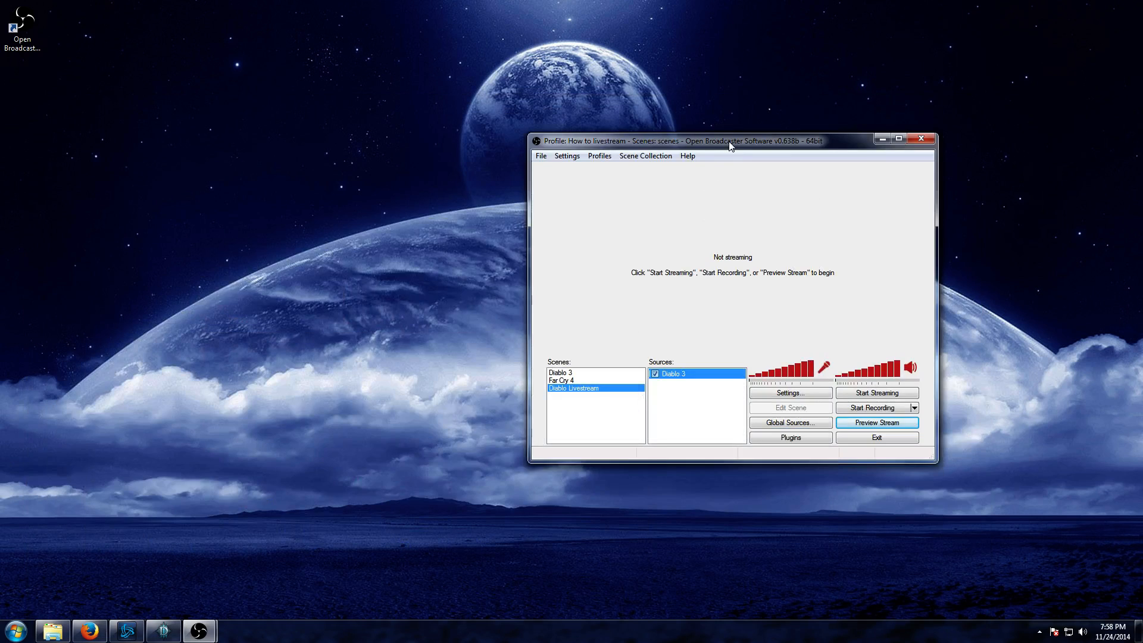
drag(730, 146, 569, 162)
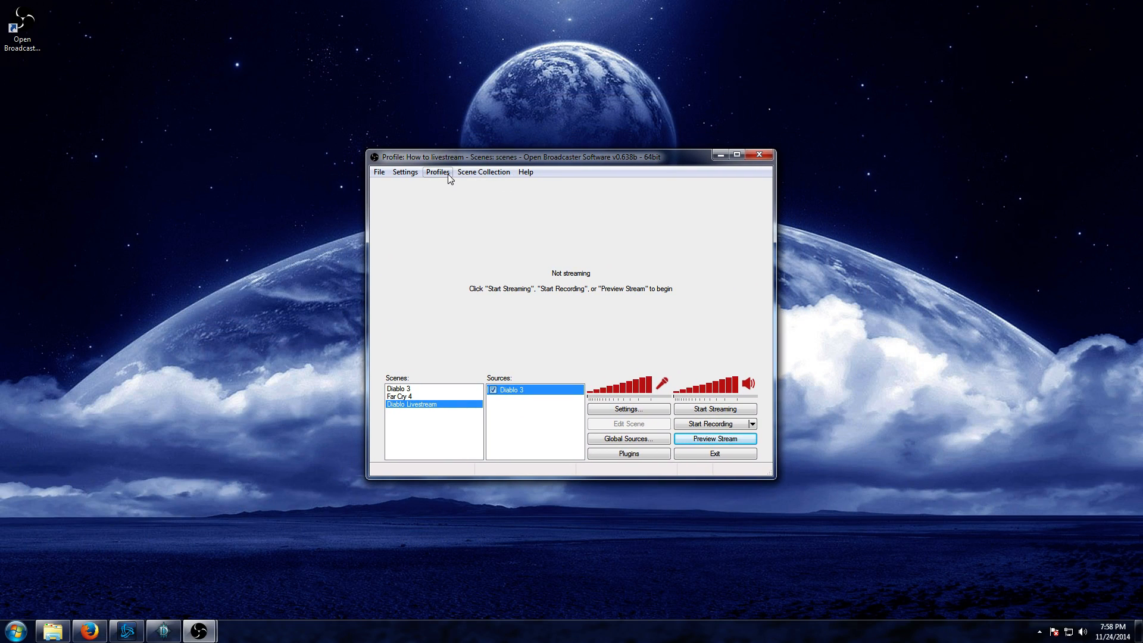